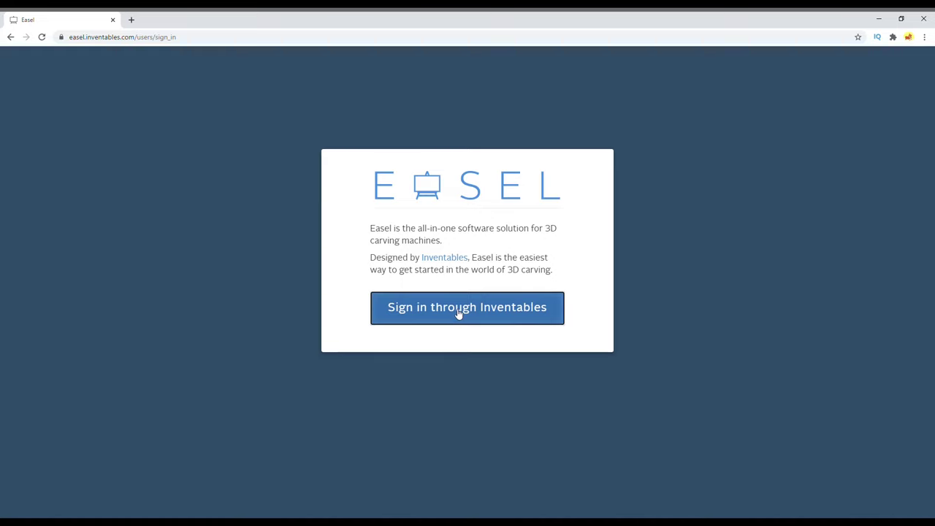
- Sign in with Inventables and create a new project named 'French Bulldog Catch-all Tay'
click(457, 312)
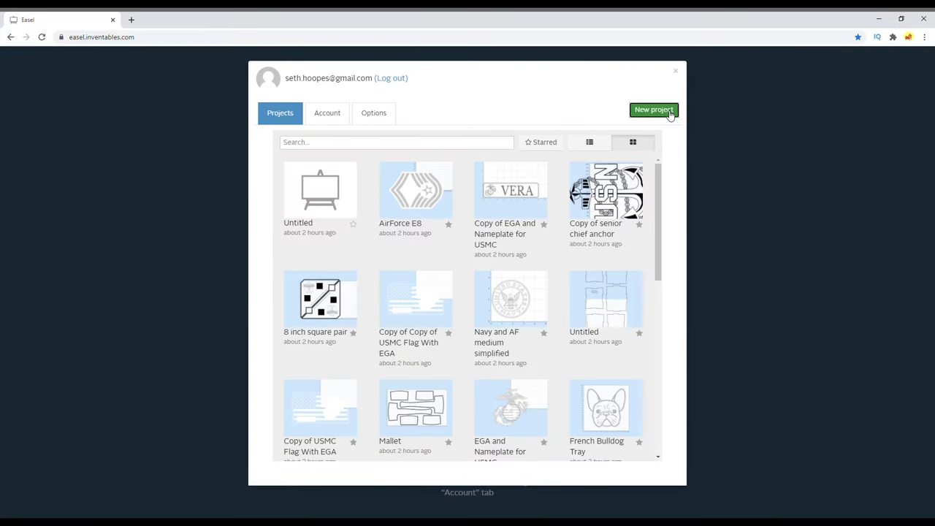
click(664, 111)
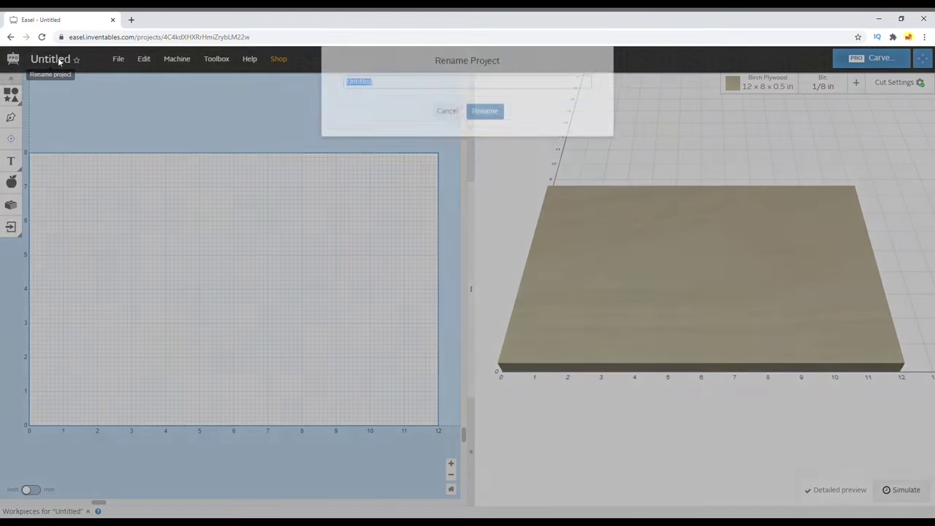
text(Fr)
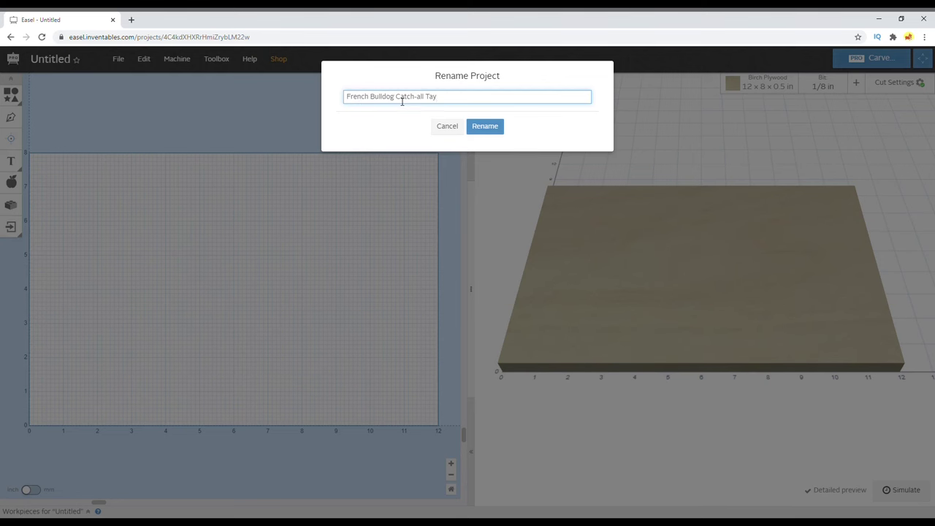
text(ench Bulldog Catch-all Tay)
key(Return)
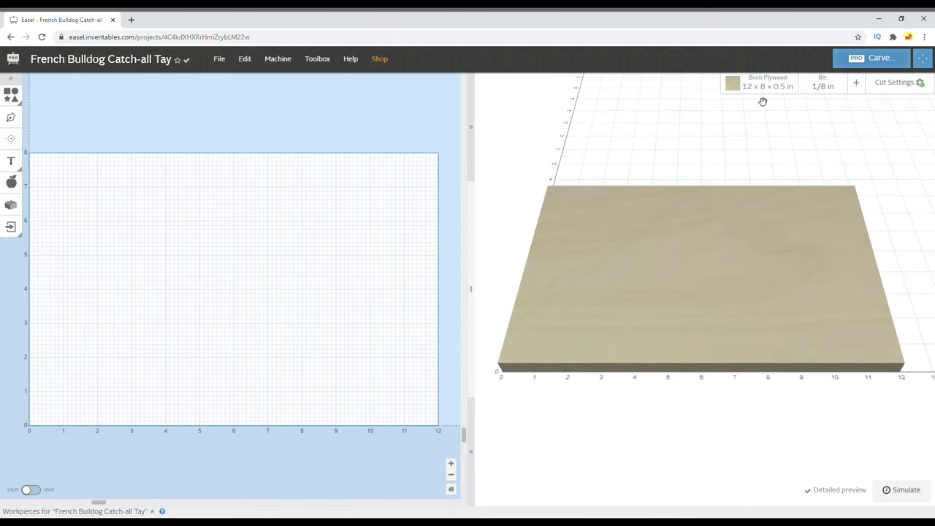
click(762, 84)
- Set the stock dimensions to 5.75 × 5.75 × 0.748 in
drag(581, 240, 568, 243)
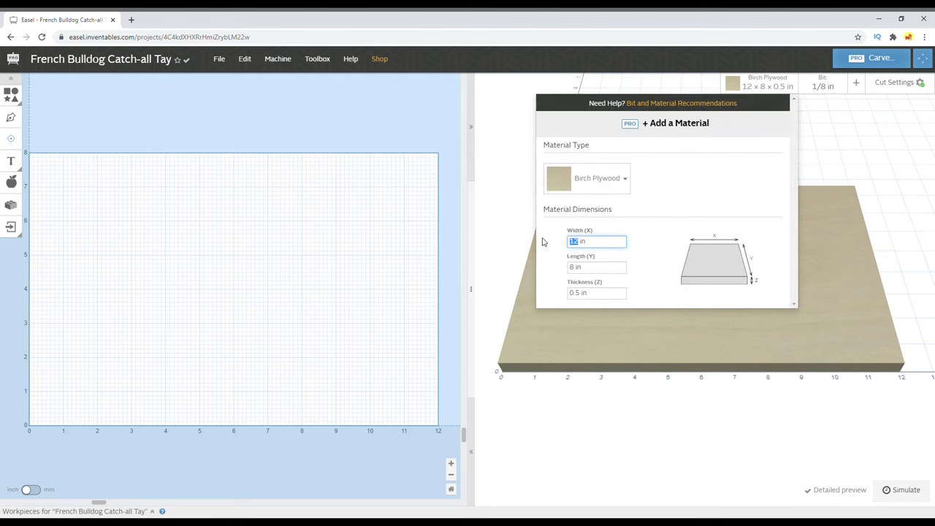
key(Tab)
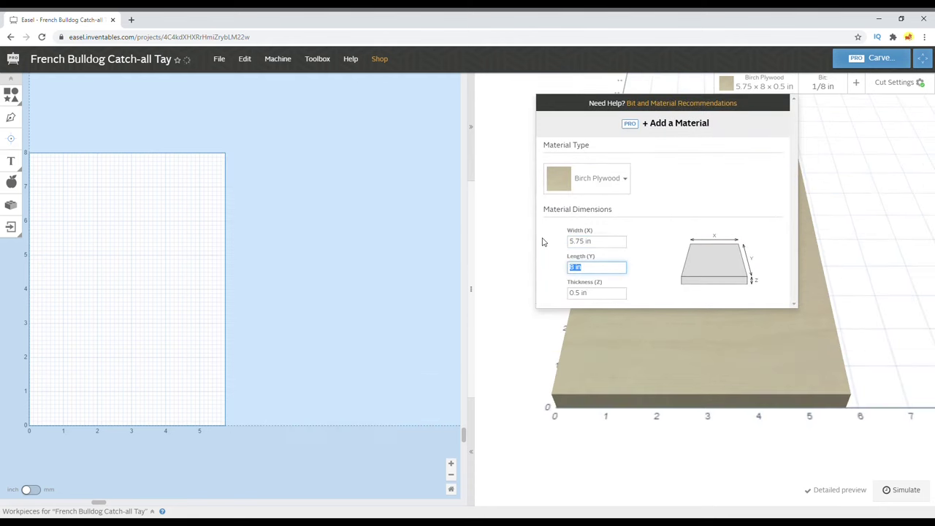
text(5.75)
key(Tab)
text(0.)
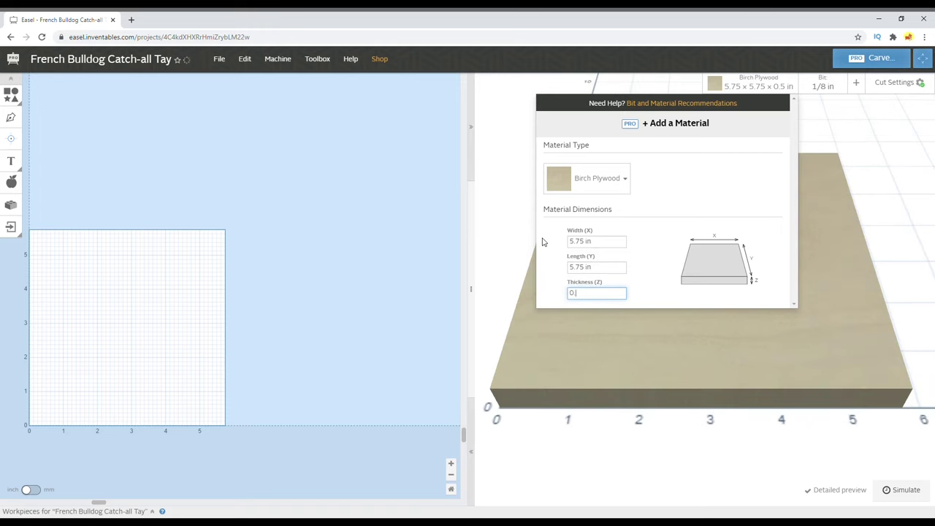
key(Tab)
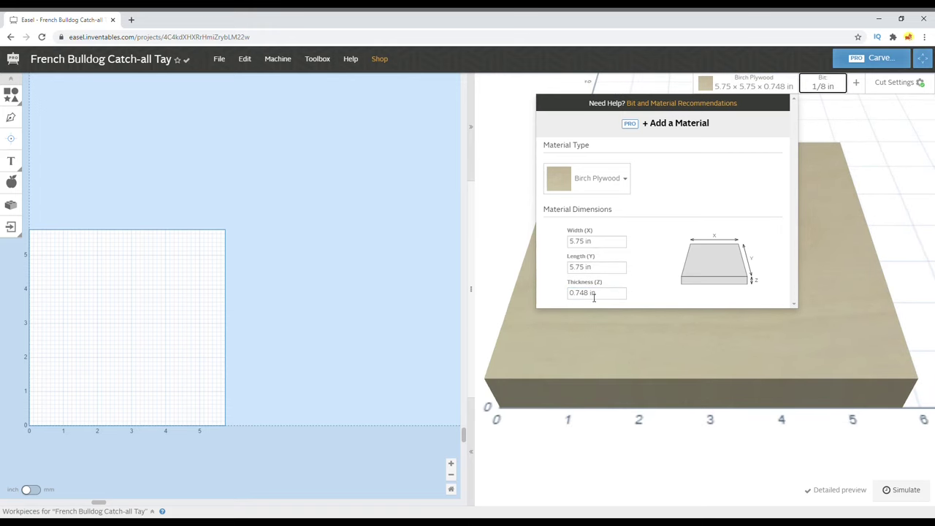
click(606, 269)
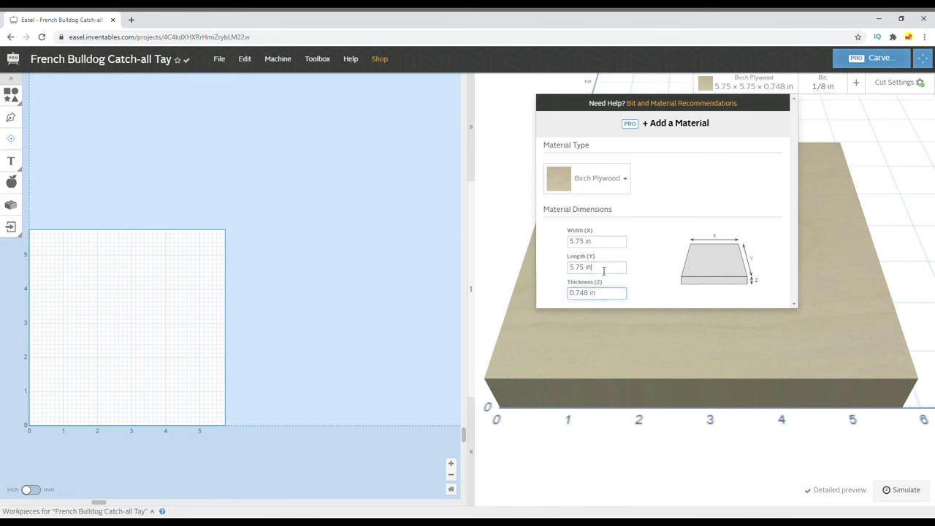
- Choose Walnut as the stock material type and close the material settings
click(616, 180)
scroll(608, 251, down, 10)
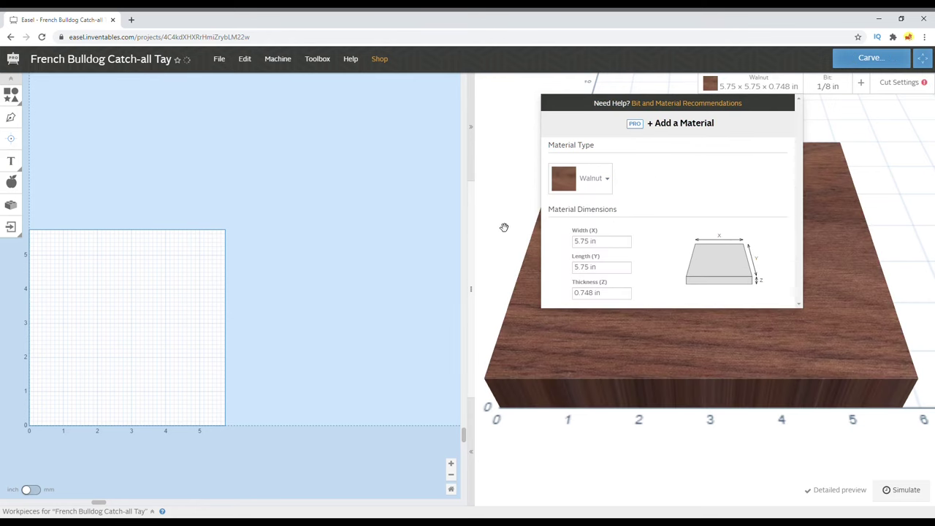
click(518, 226)
mouse_move(720, 336)
mouse_down()
mouse_move(672, 411)
mouse_move(723, 332)
mouse_move(715, 322)
mouse_up()
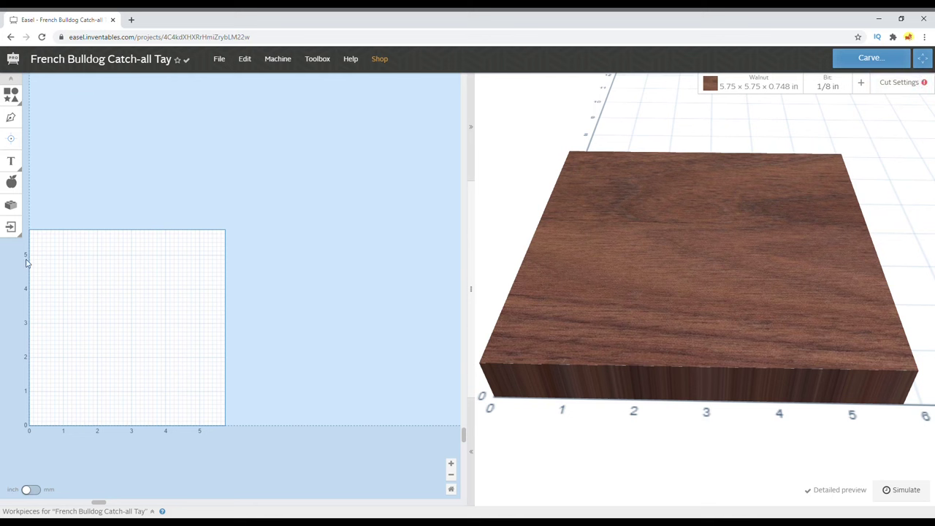
click(11, 226)
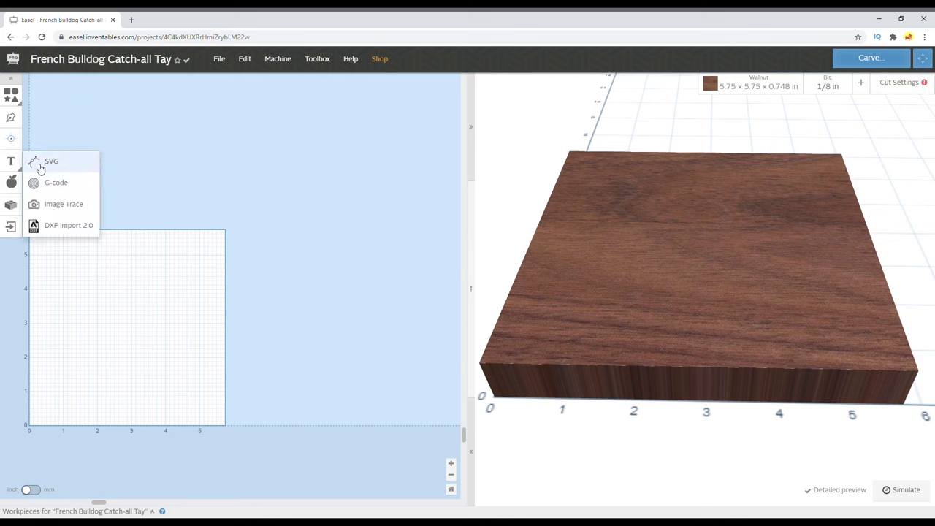
- Add a drill hole to the board from the Shapes flyout and select it
click(11, 228)
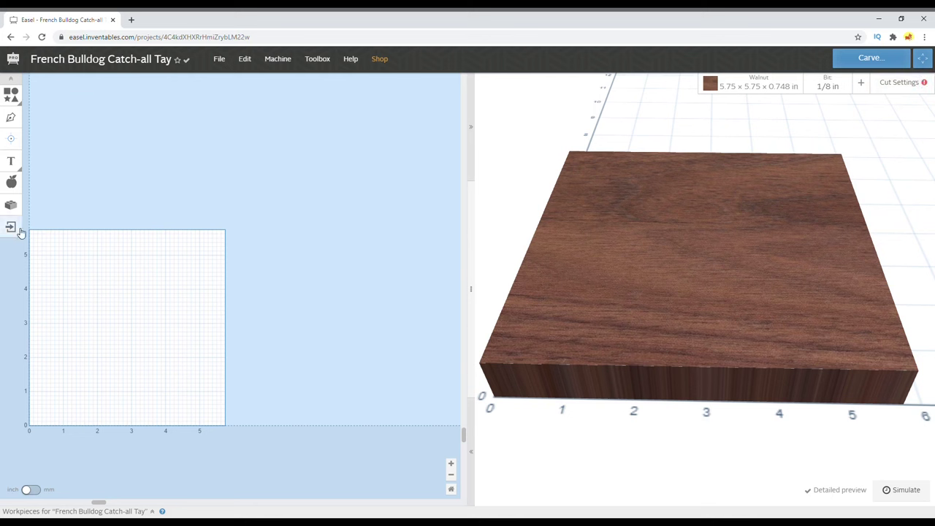
click(14, 99)
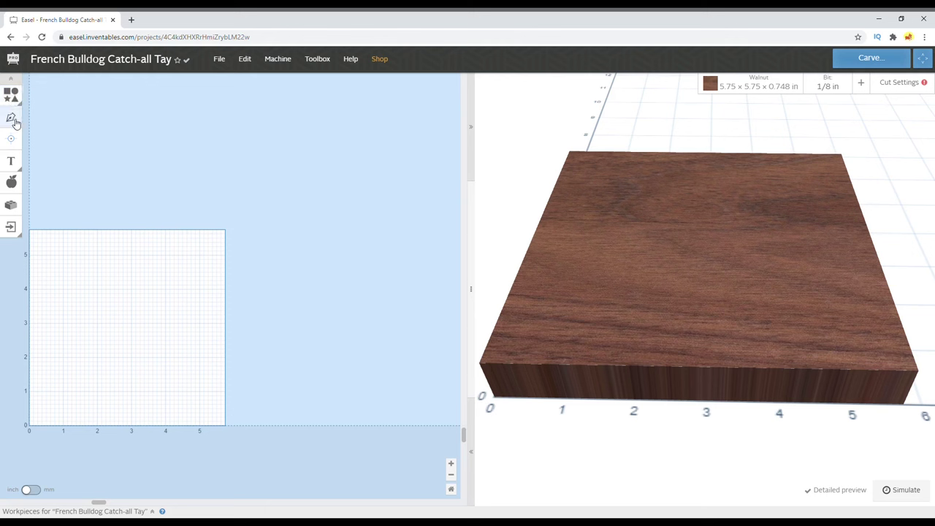
click(95, 357)
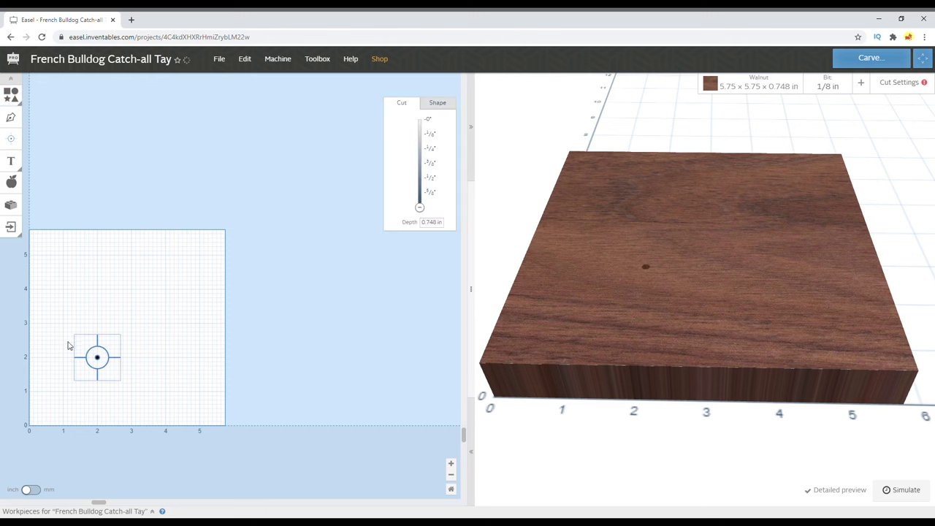
drag(56, 319, 125, 390)
- Open the Text tool's font list and scroll through the available fonts
click(11, 161)
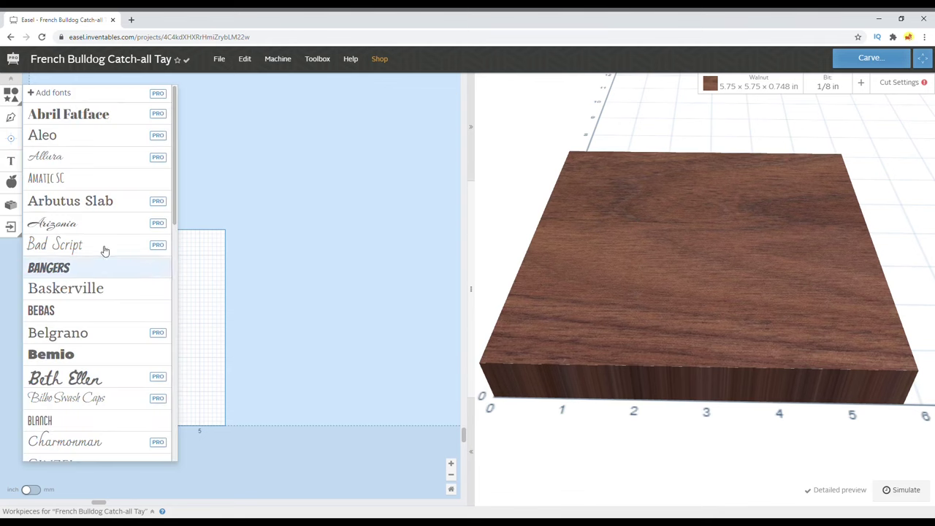
scroll(75, 311, down, 5)
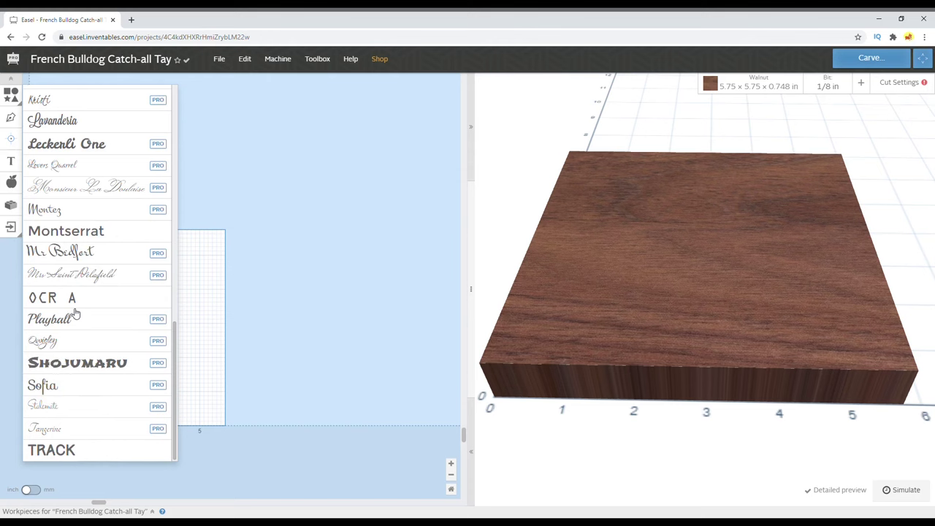
click(290, 271)
- Browse the Design Library and App Library, then bring up the Import options
click(11, 182)
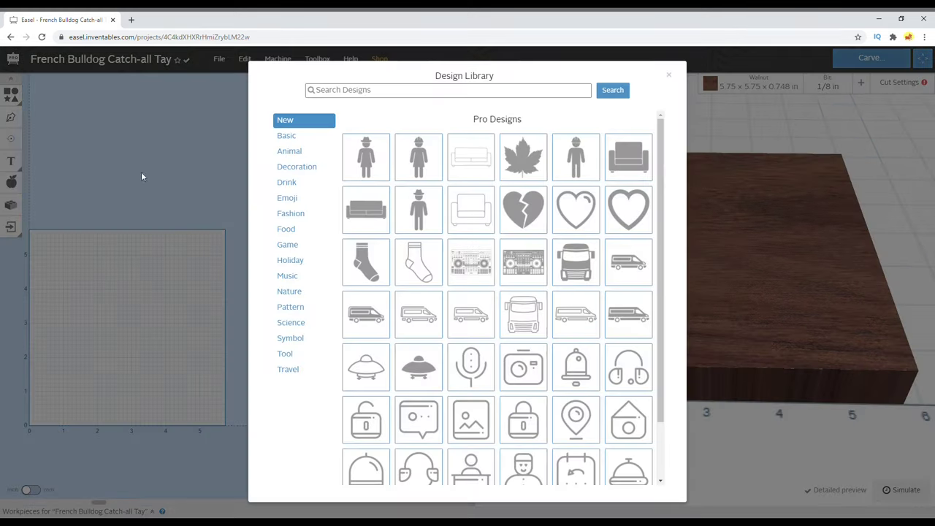
scroll(449, 328, down, 2)
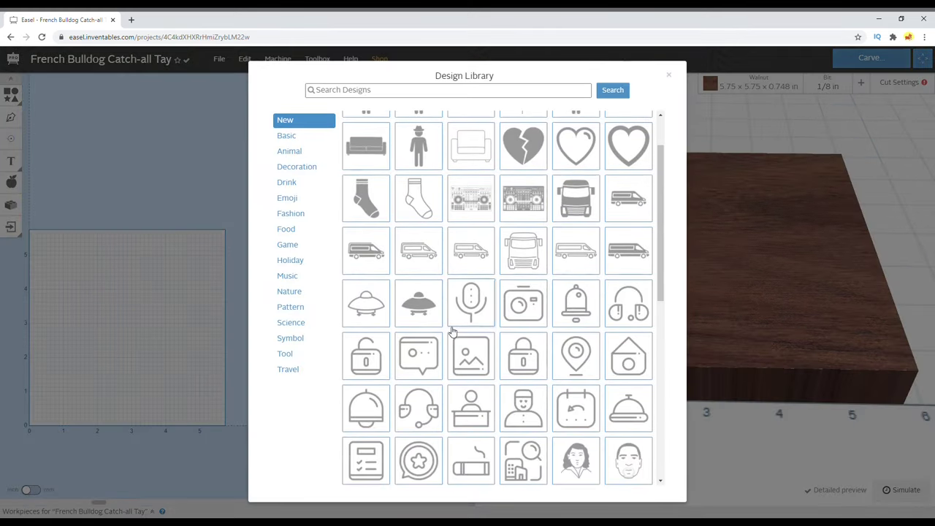
scroll(453, 316, up, 1)
click(11, 204)
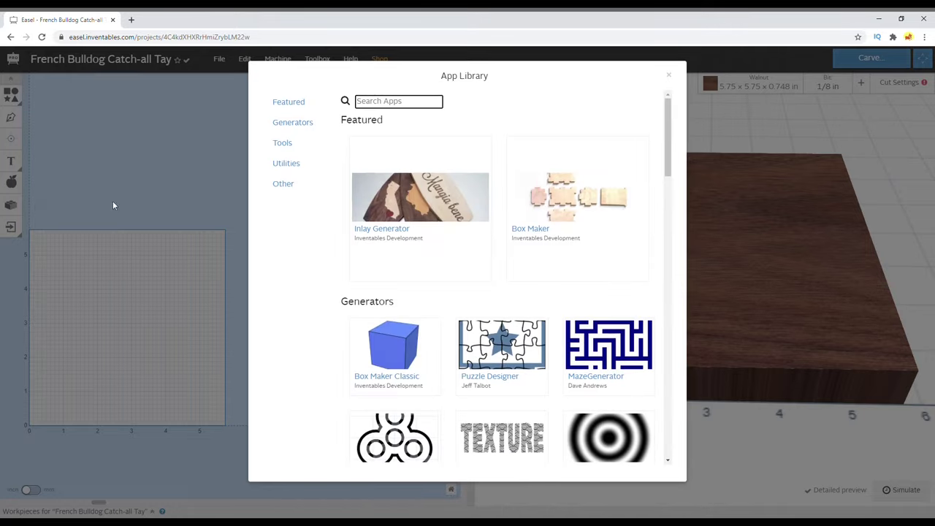
scroll(485, 245, down, 3)
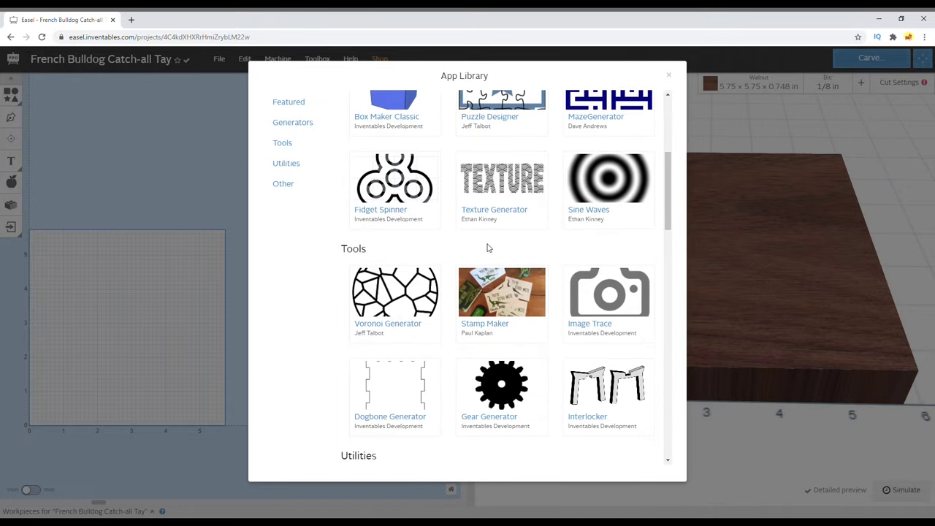
scroll(489, 248, down, 10)
click(158, 190)
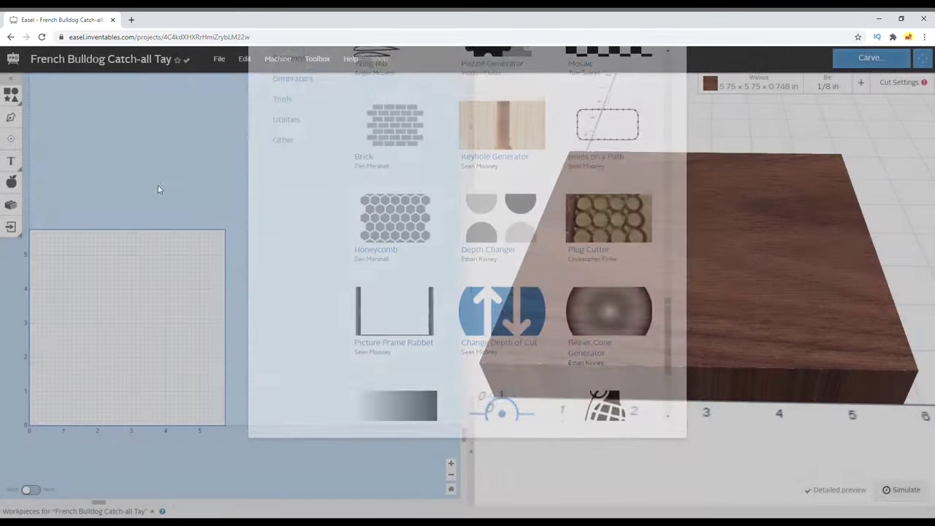
click(11, 226)
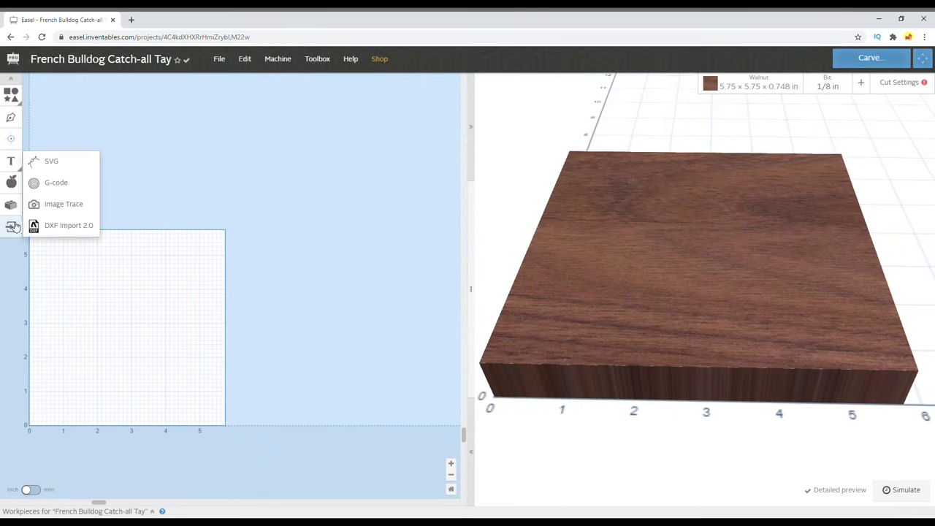
- Import the French bulldog SVG and move it to X 0.529, Y 0.743 in
click(65, 162)
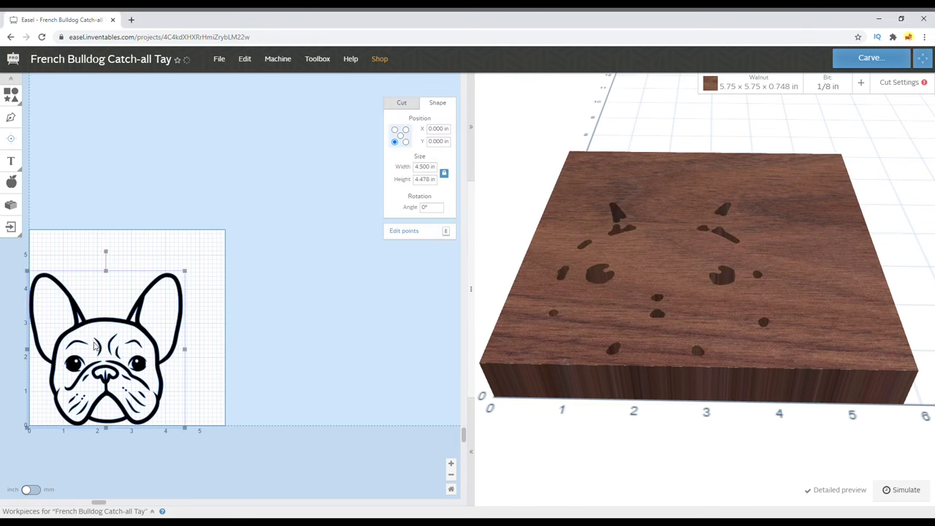
drag(111, 328, 129, 303)
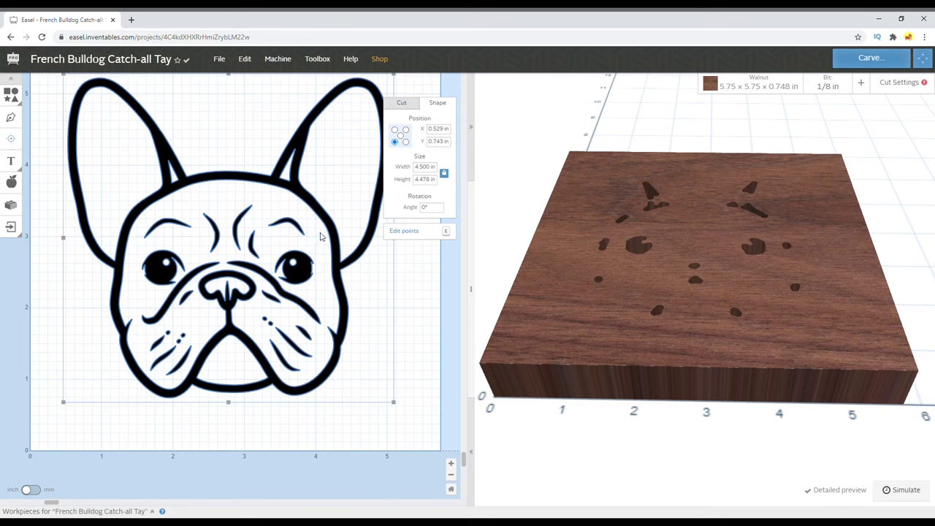
click(407, 107)
- Make the bulldog a Clear out a pocket cut at 0.16851 in depth
click(438, 266)
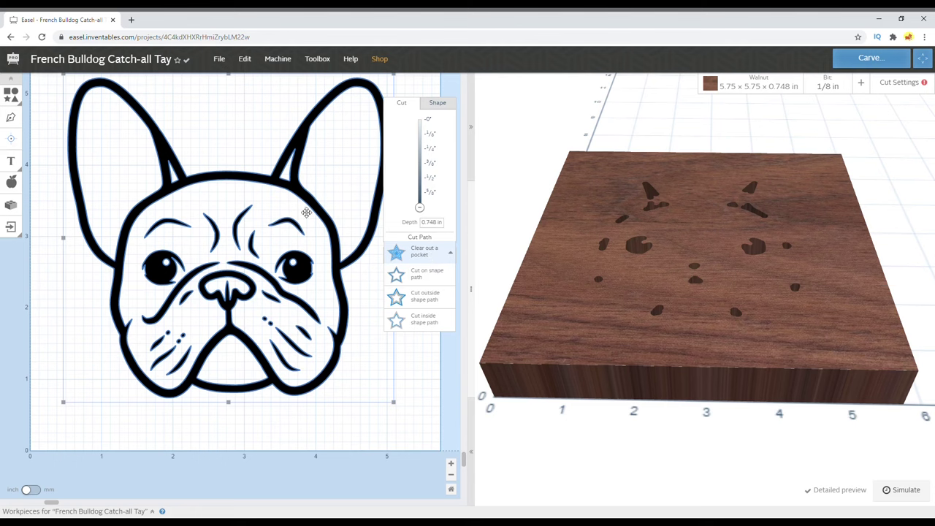
click(436, 278)
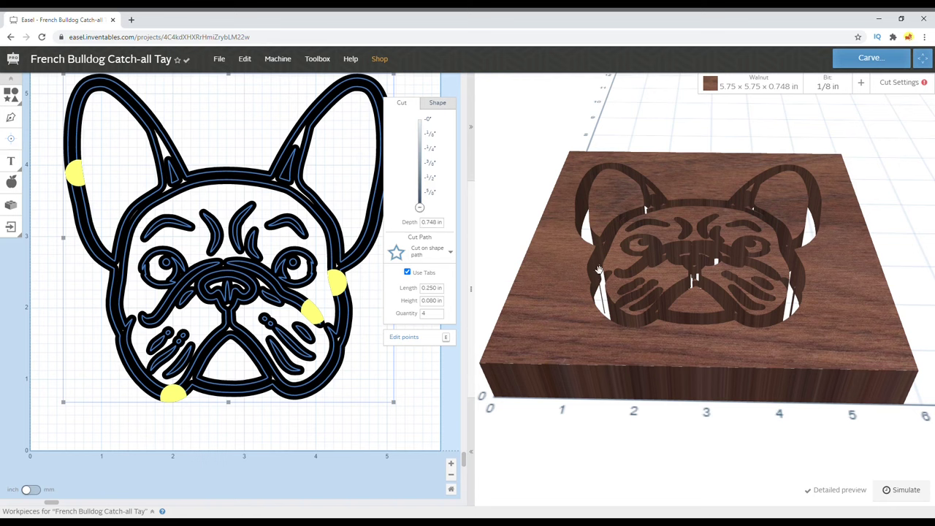
drag(419, 207, 419, 139)
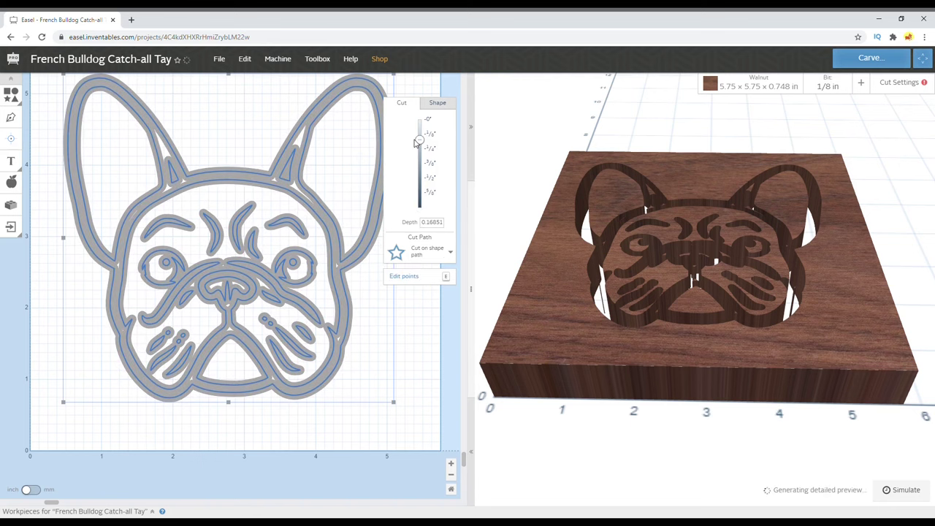
click(429, 257)
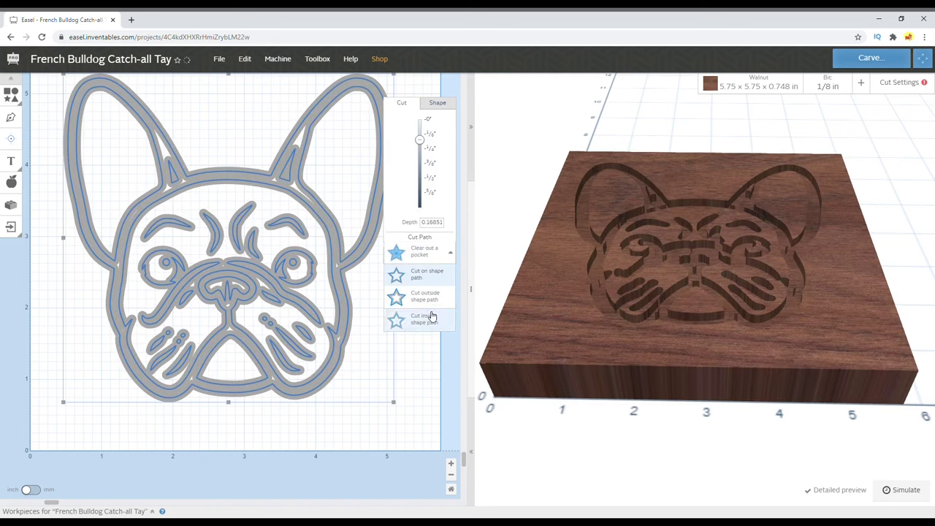
click(430, 255)
click(315, 305)
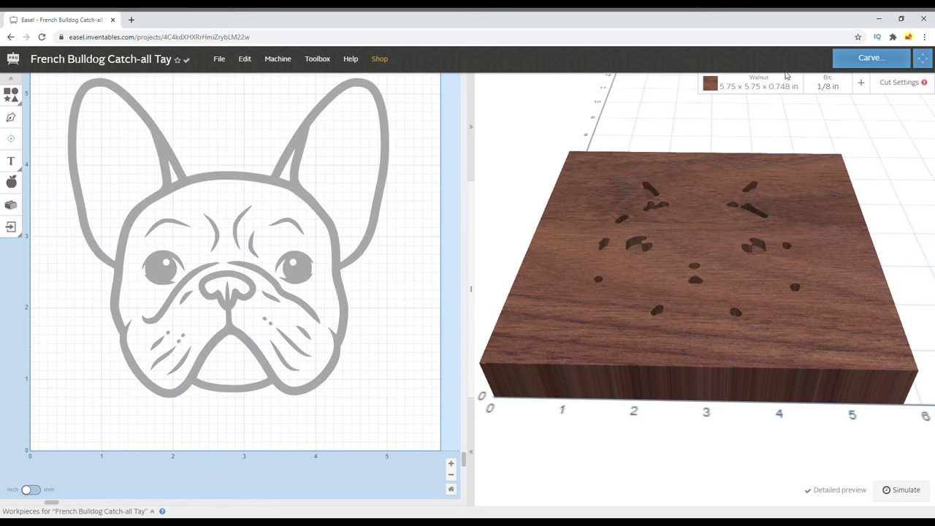
click(828, 85)
click(721, 453)
scroll(722, 443, down, 2)
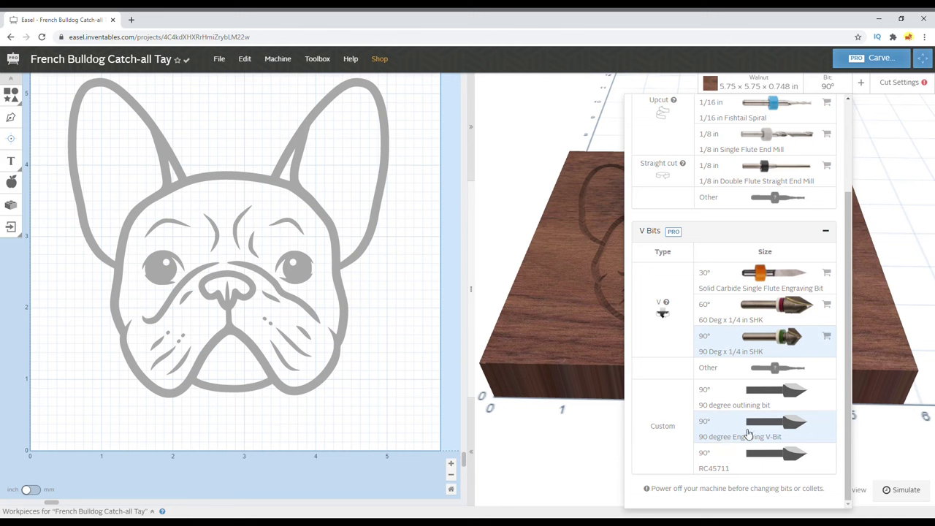
click(785, 431)
click(523, 282)
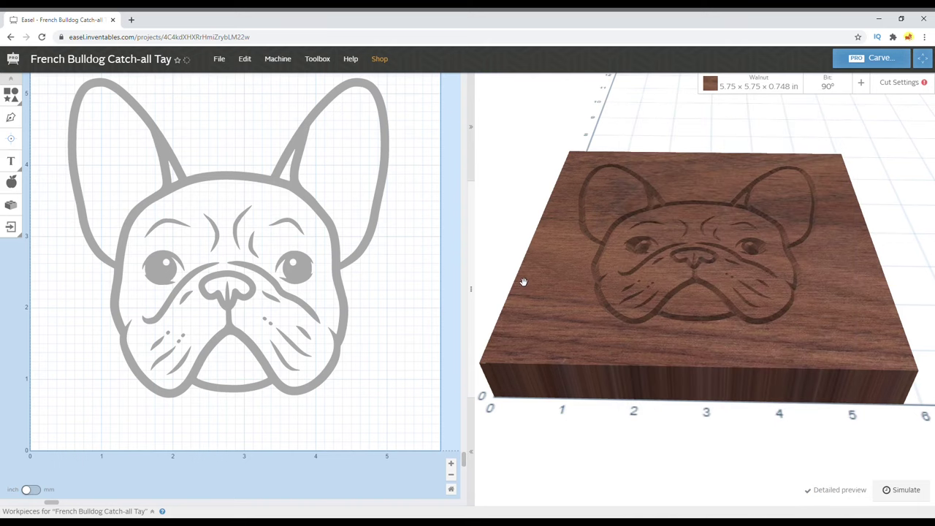
drag(628, 296, 591, 287)
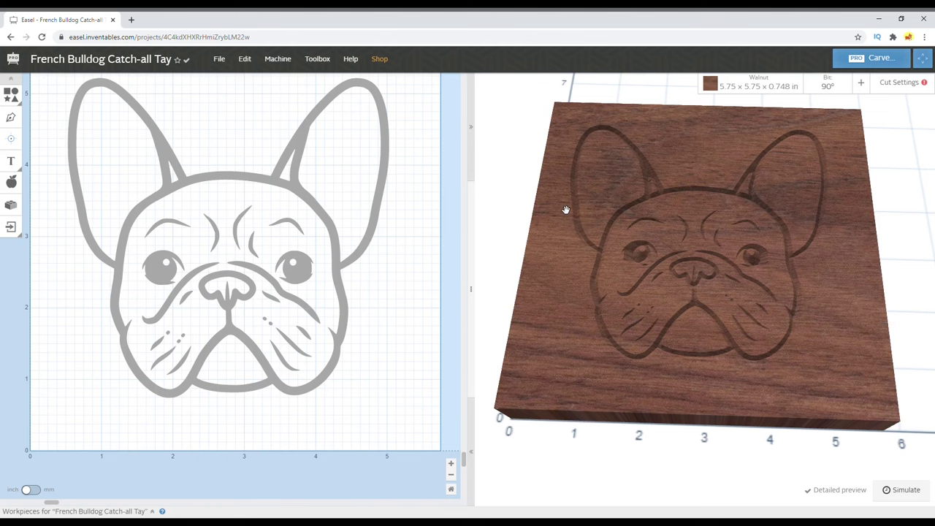
drag(604, 206, 683, 271)
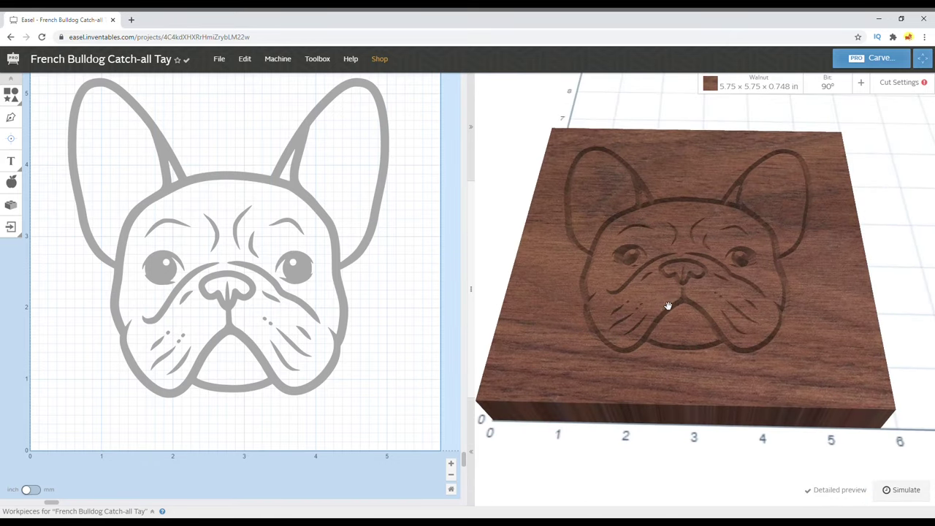
drag(667, 306, 673, 324)
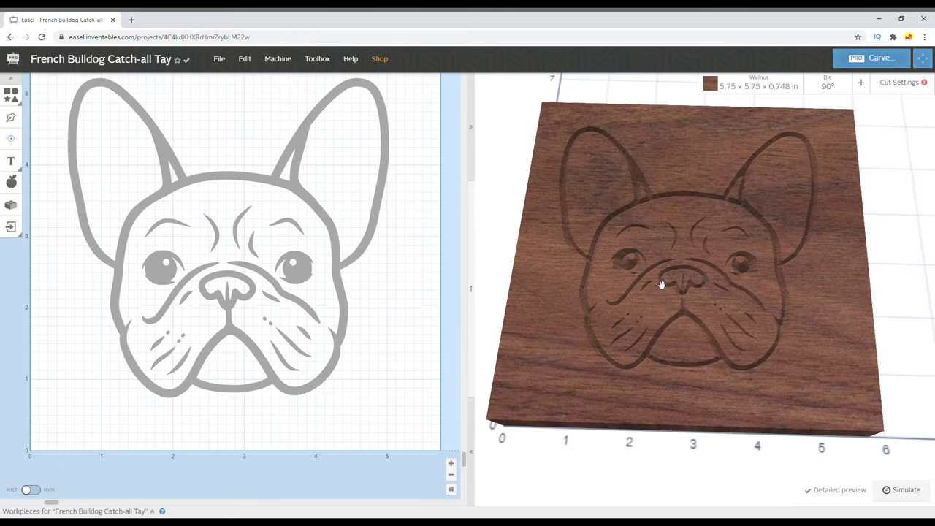
drag(661, 285, 675, 233)
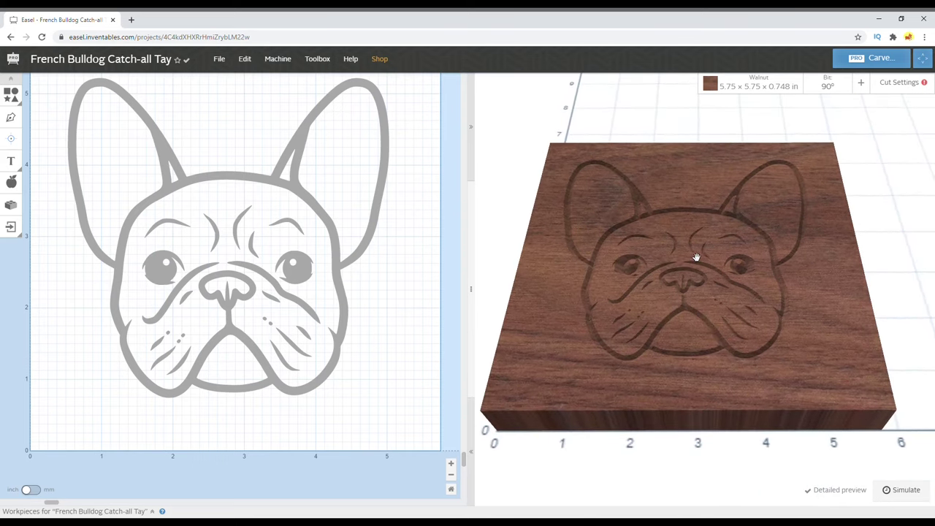
drag(692, 296, 694, 314)
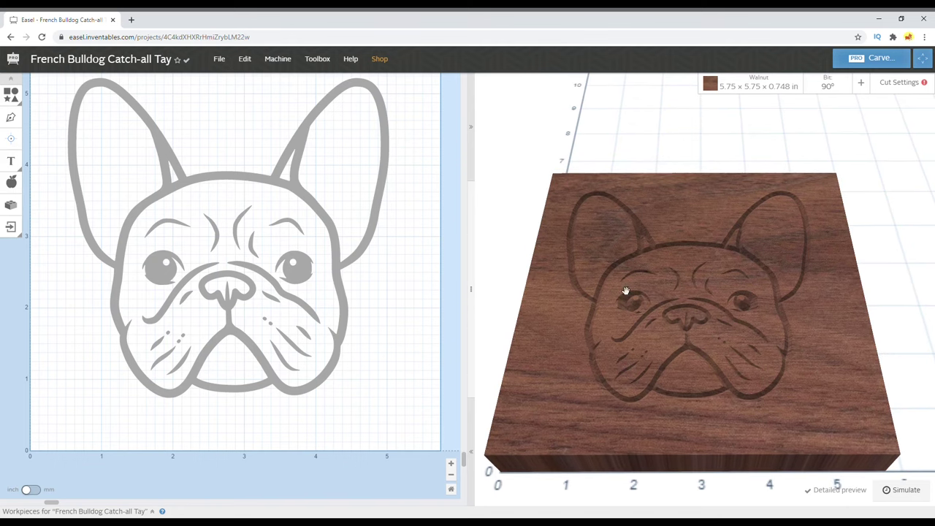
click(341, 244)
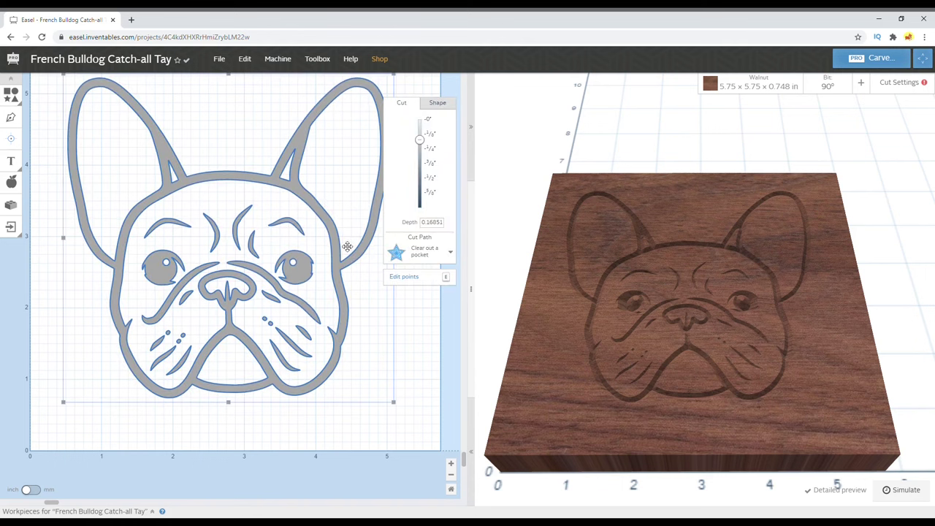
click(419, 310)
click(345, 288)
click(41, 212)
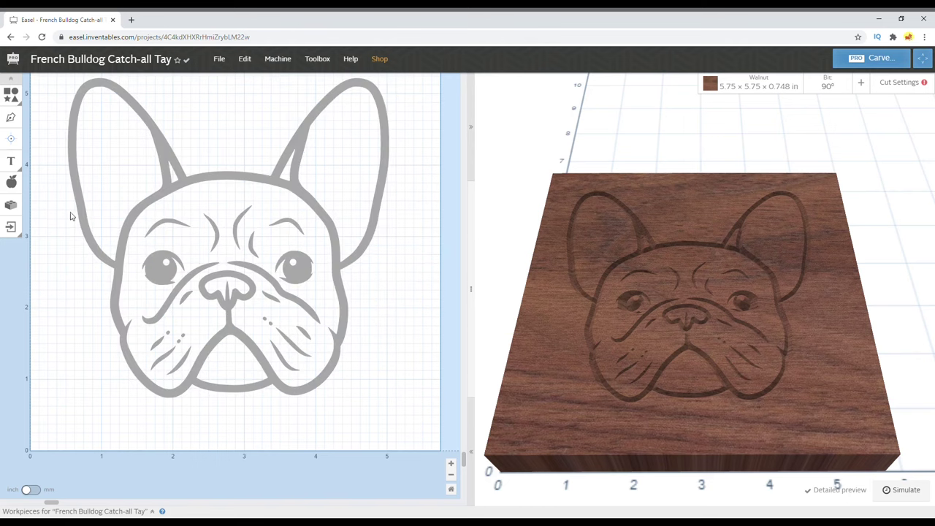
mouse_move(714, 363)
mouse_down()
mouse_move(711, 387)
mouse_move(714, 352)
mouse_up()
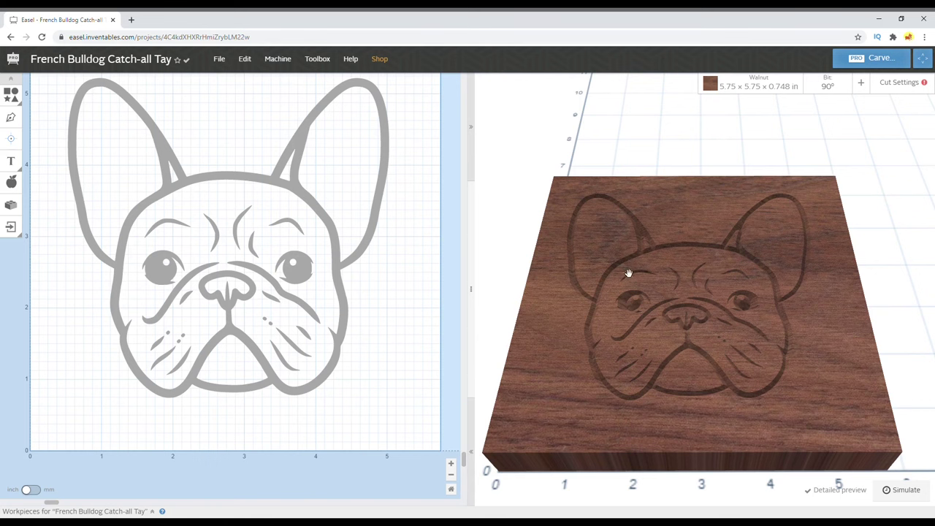
- Duplicate the bulldog workpiece in the Workpieces panel and switch to the copy
click(80, 511)
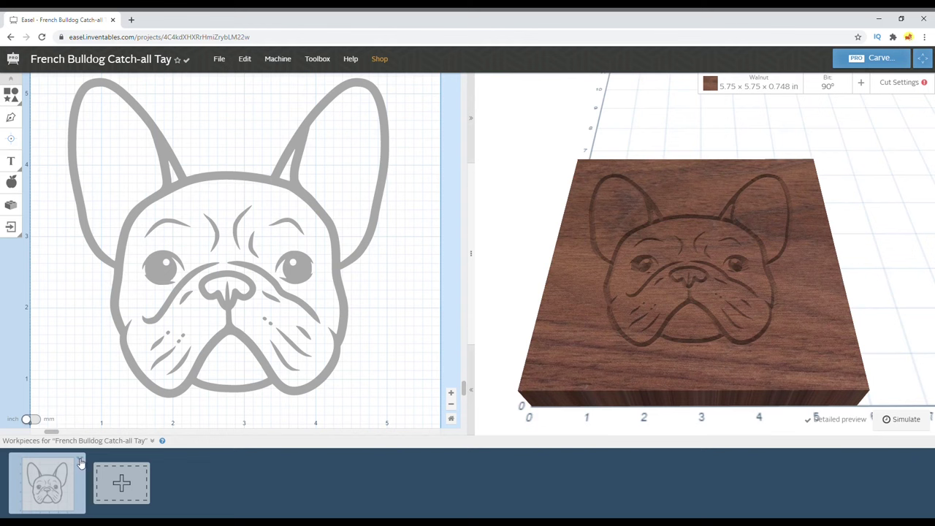
click(79, 462)
click(94, 494)
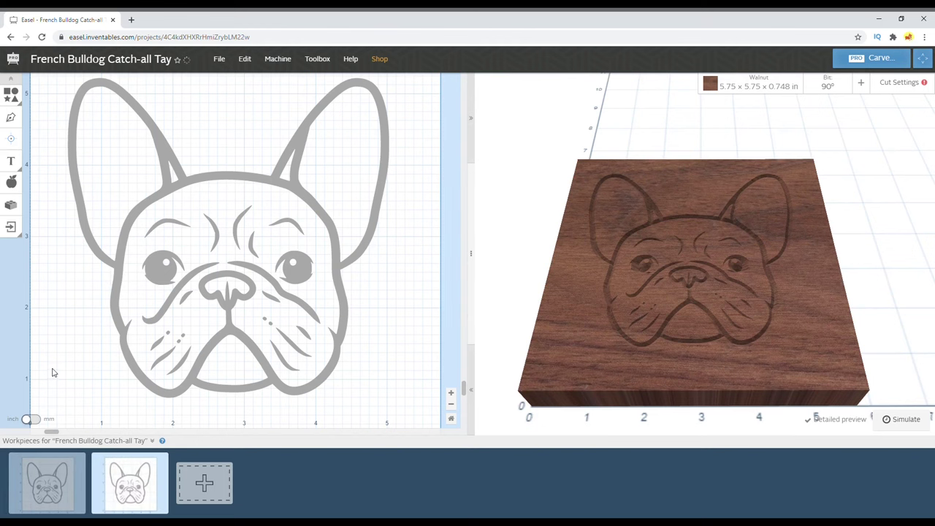
click(57, 490)
click(130, 482)
click(108, 178)
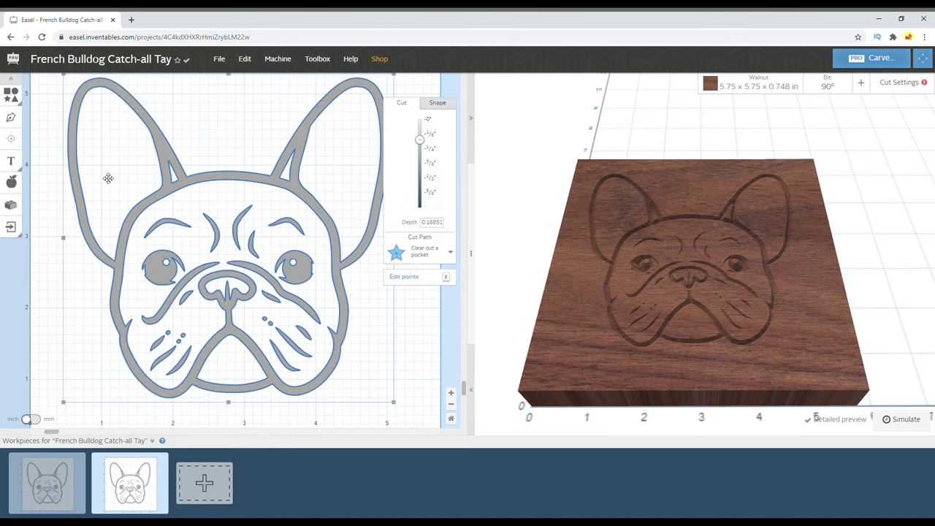
- Run Offsetter (v2) on the bulldog for a 0.25 in outward offset without keeping the original
click(11, 205)
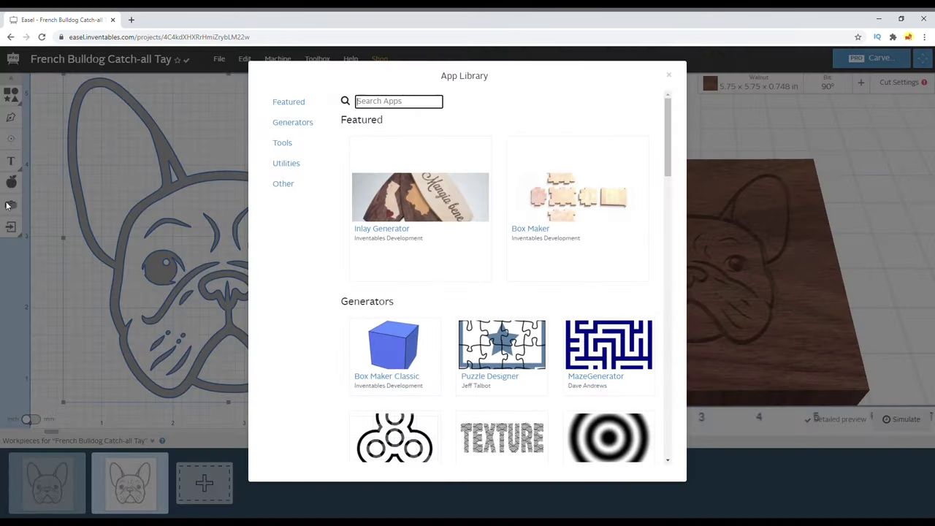
click(401, 101)
text(offs)
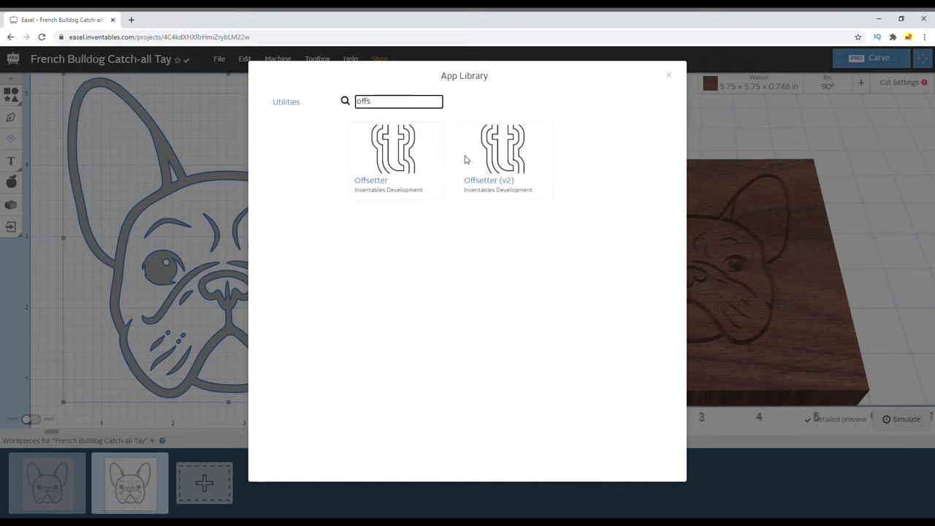
click(506, 180)
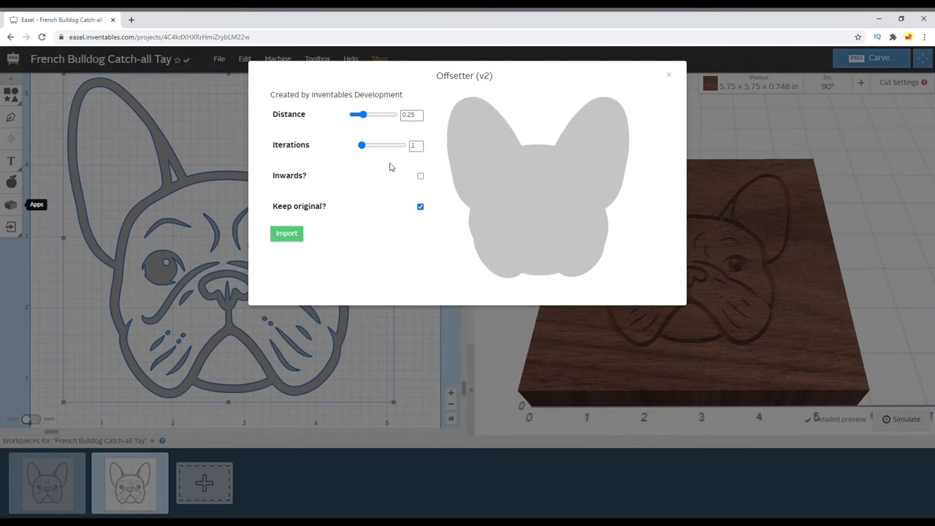
click(421, 207)
click(300, 234)
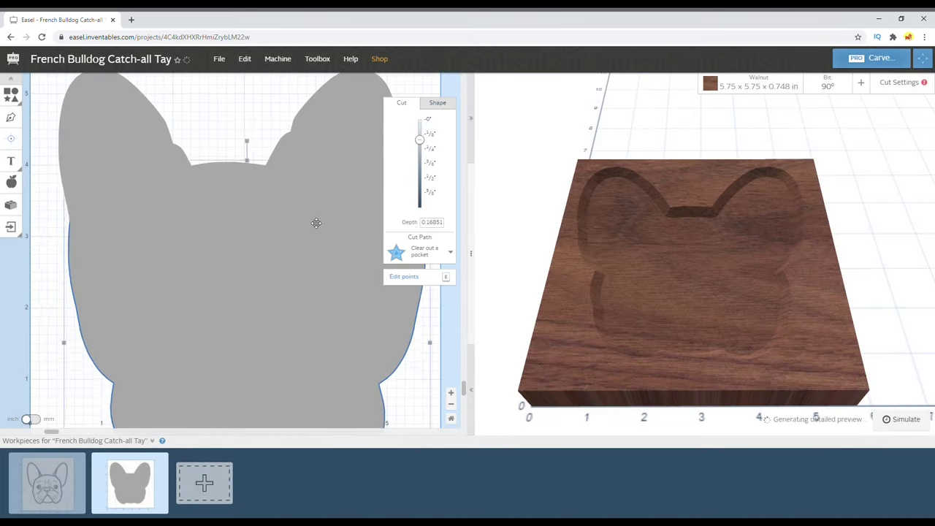
- Set the offset paths' cut path to Cut on shape path
click(423, 251)
click(424, 271)
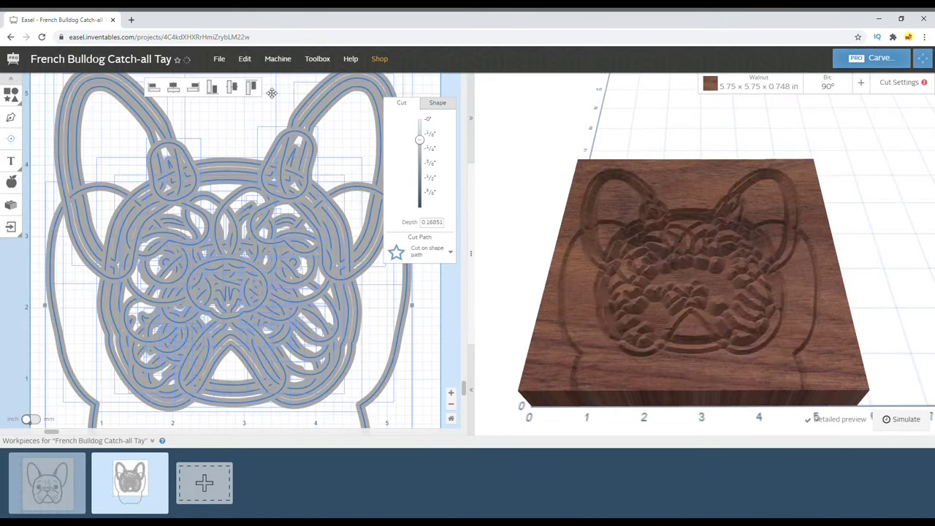
click(271, 93)
- Pick out the outer head outline and paste it into the first bulldog workpiece
click(377, 244)
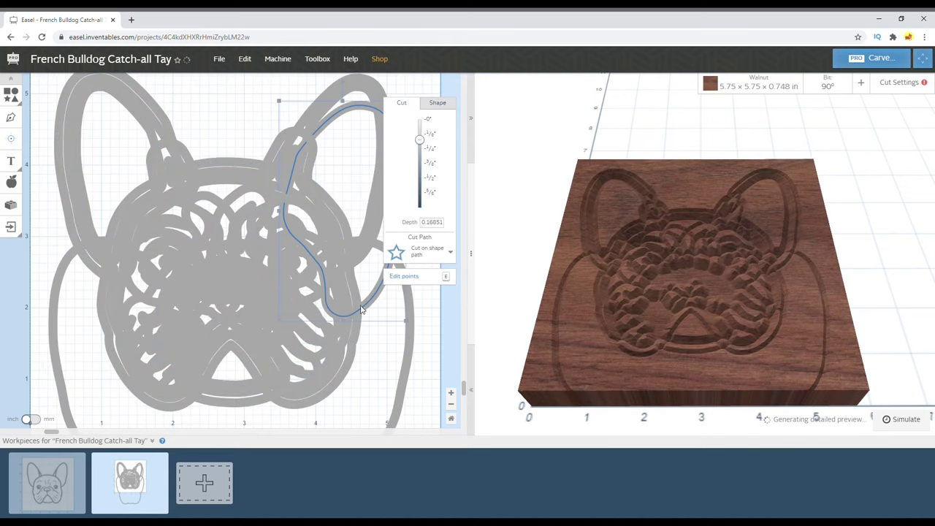
click(374, 298)
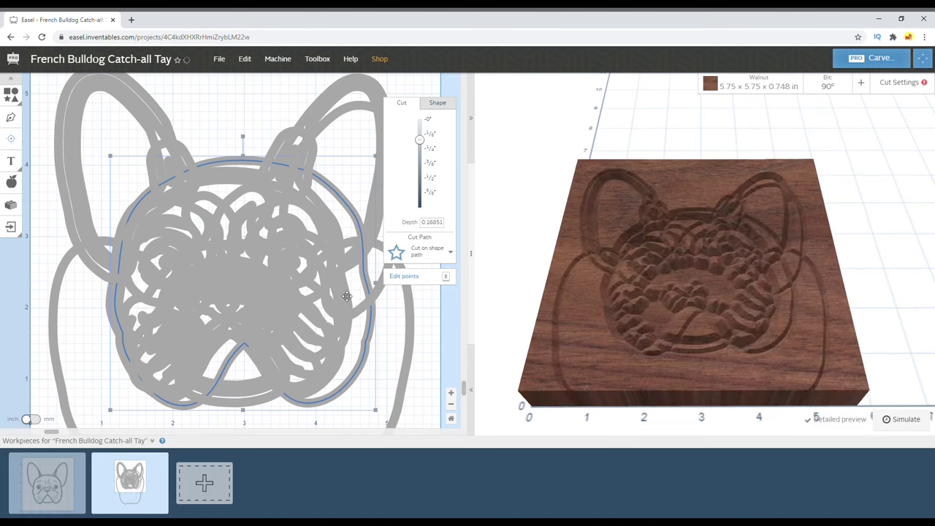
click(348, 298)
click(347, 298)
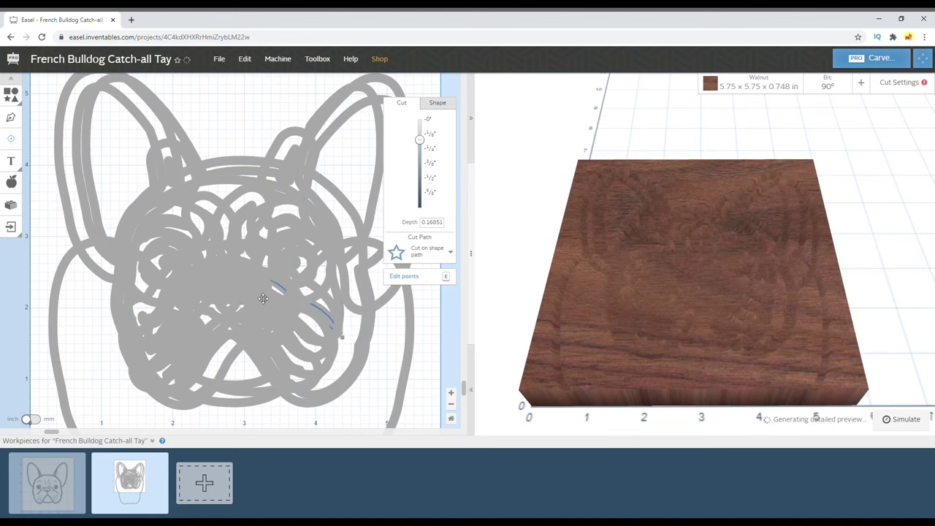
drag(110, 102, 147, 108)
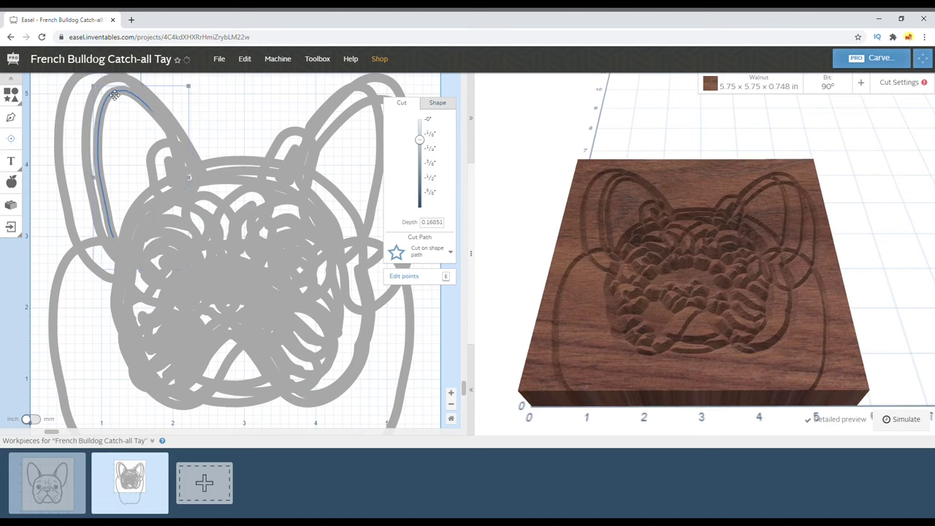
click(74, 148)
drag(74, 148, 74, 150)
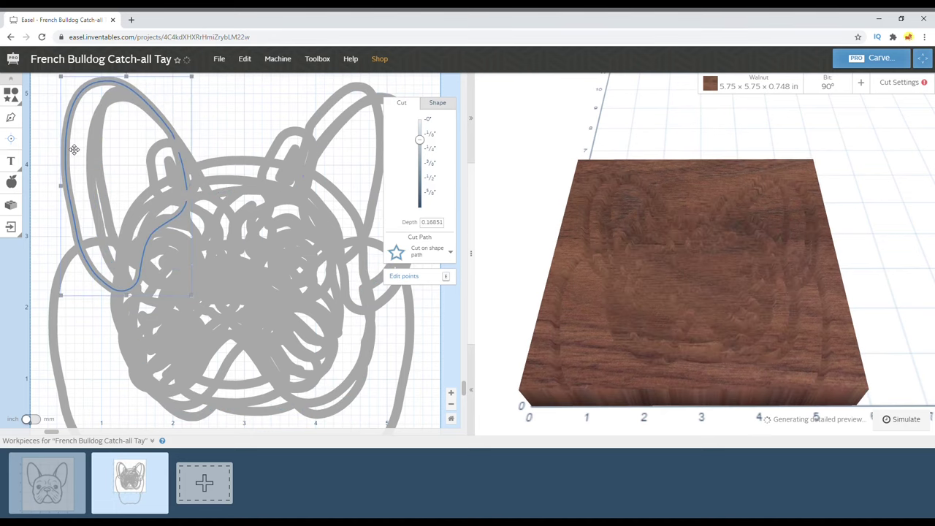
click(104, 119)
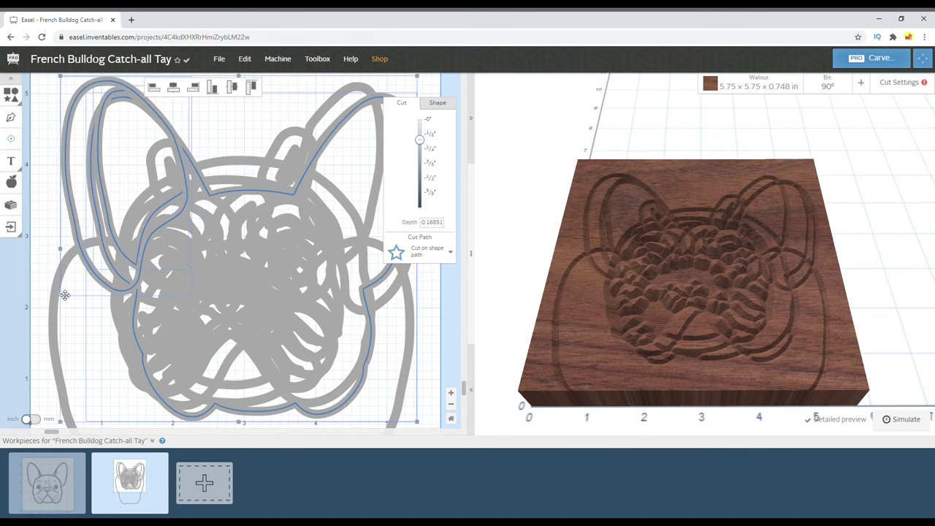
drag(62, 298, 42, 316)
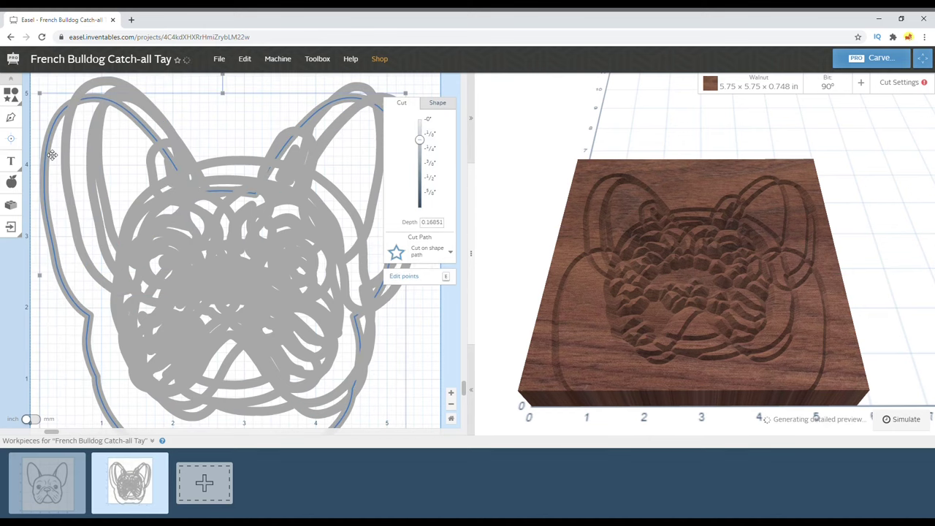
click(50, 494)
key(ctrl+v)
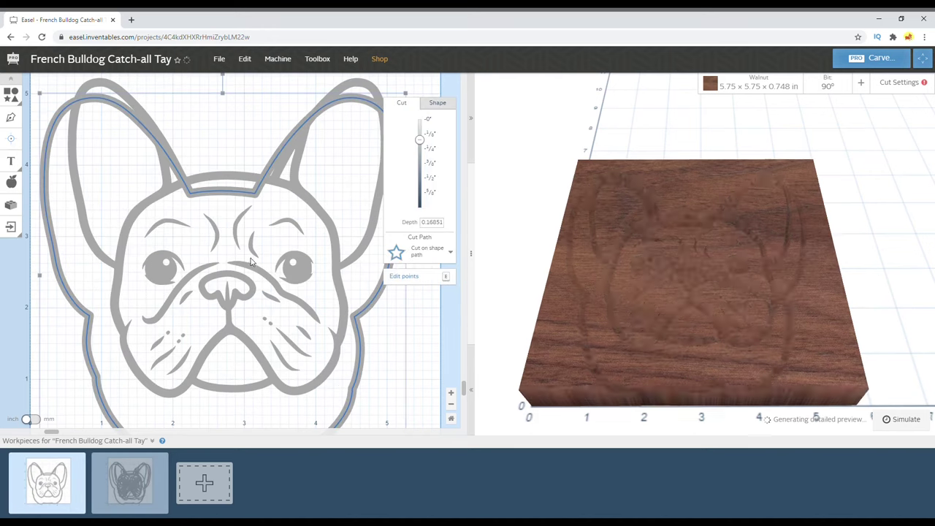
- Centre the inner bulldog design at X 3, Y 3 using the centre anchor
click(250, 184)
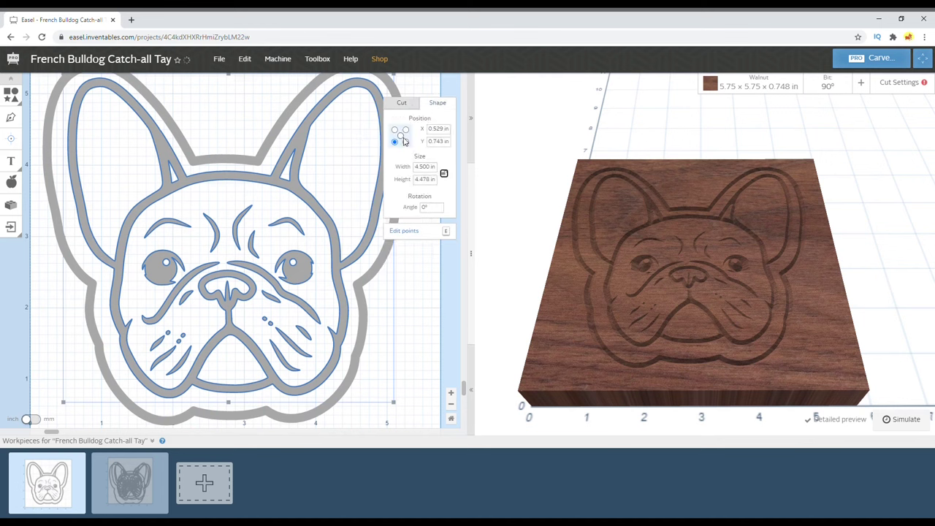
click(401, 135)
click(445, 131)
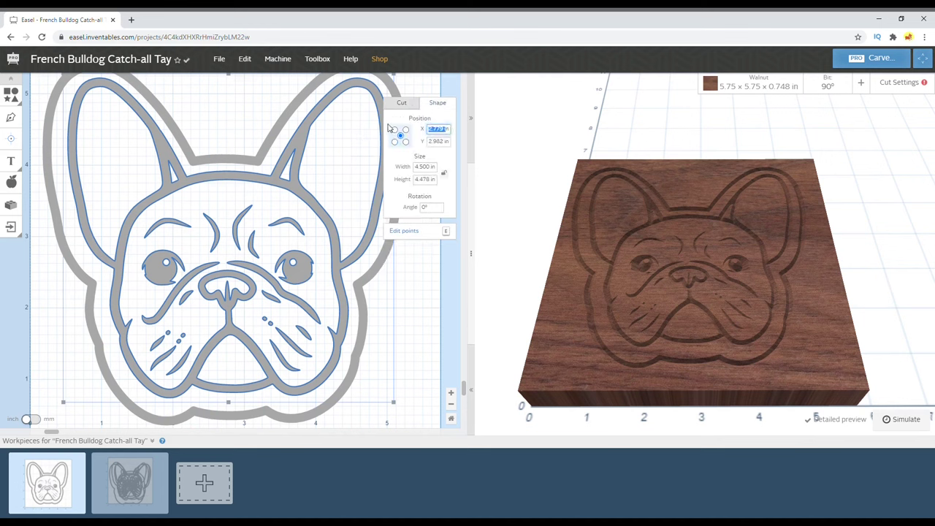
text(3)
key(Tab)
text(3)
key(Tab)
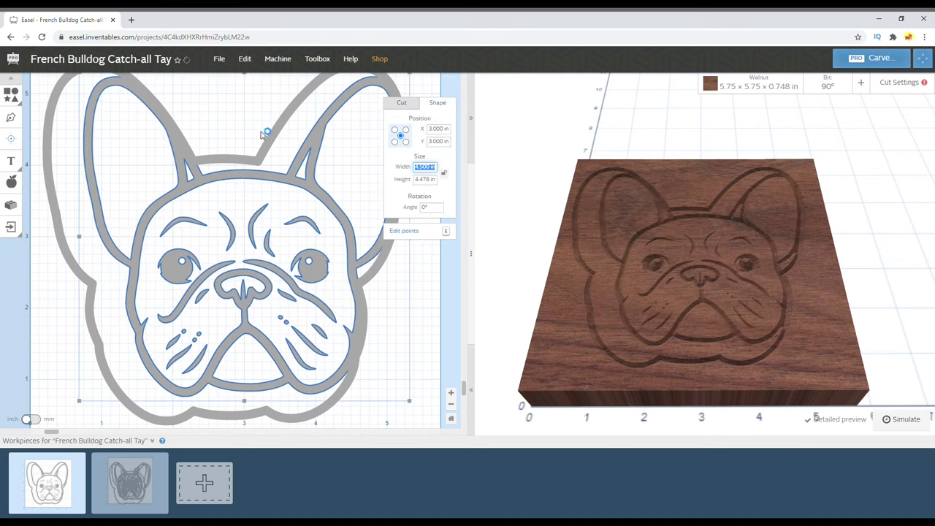
- Centre the outer bulldog outline at X 3, Y 3 and check it in the preview
click(279, 137)
click(445, 129)
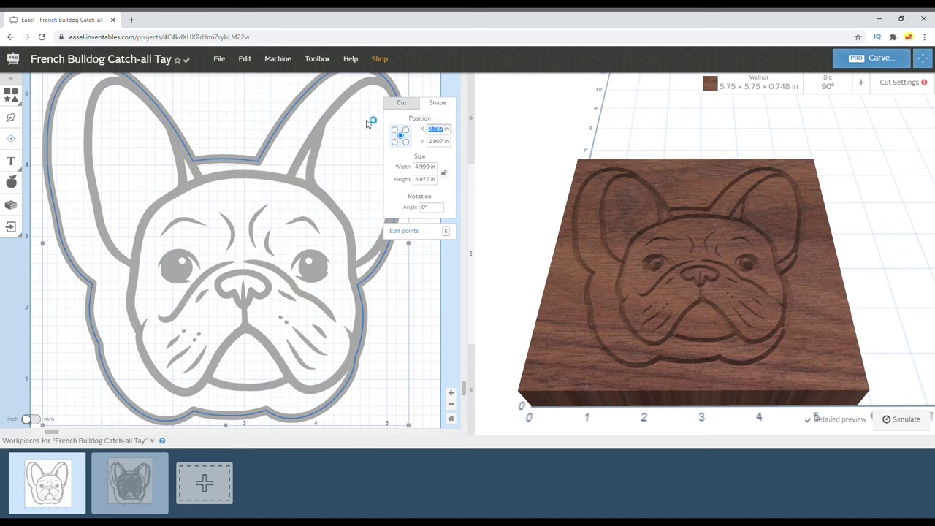
text(3)
key(Tab)
text(3)
key(Tab)
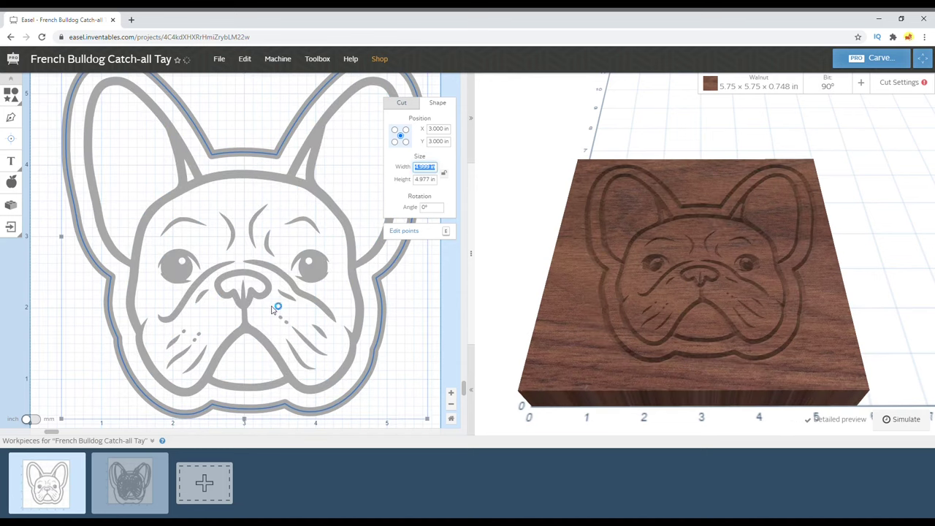
click(445, 298)
drag(673, 278, 700, 322)
click(280, 149)
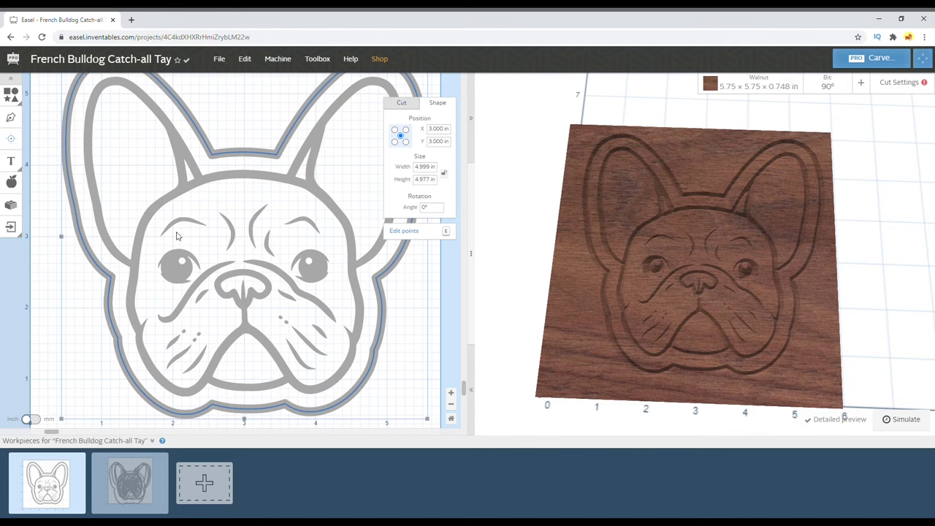
scroll(176, 236, up, 3)
scroll(173, 249, down, 3)
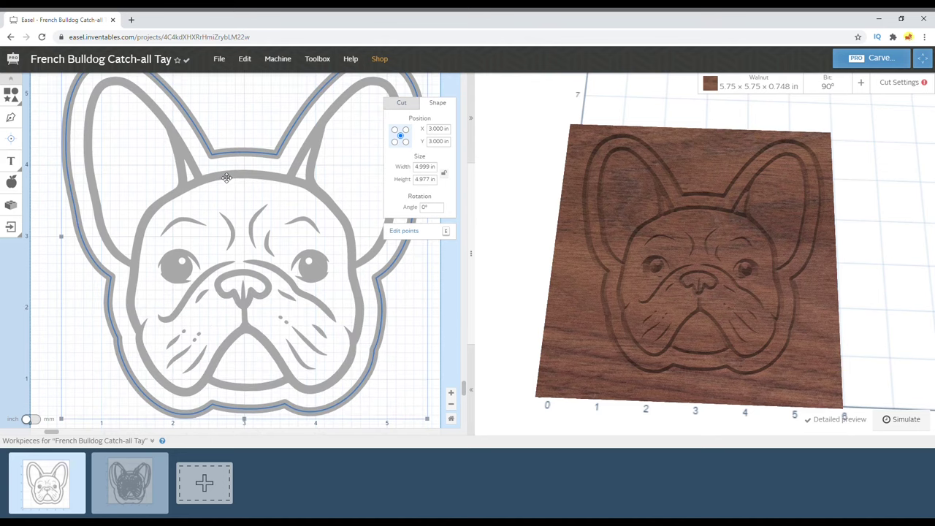
- Use the Offsetter (v2) app to add offset outlines around the bulldog design
click(11, 205)
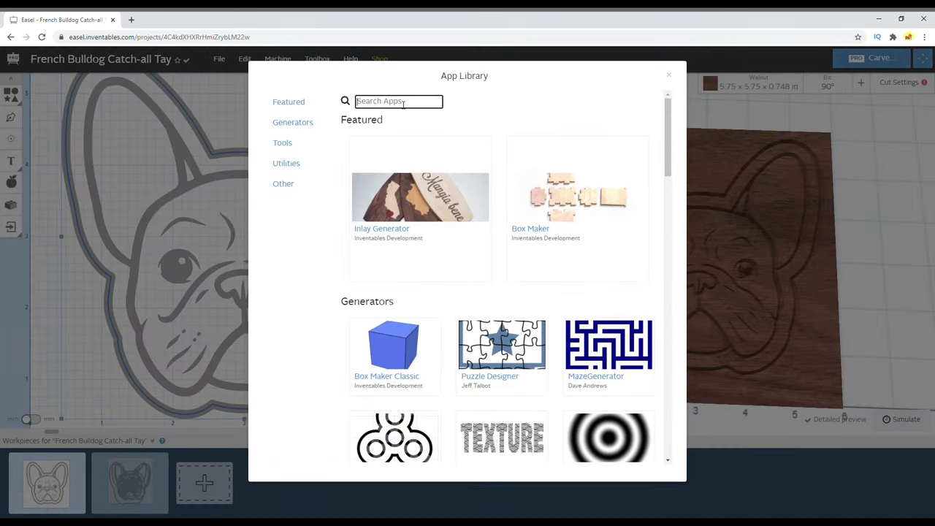
click(403, 102)
text(pff)
key(BackSpace)
key(BackSpace)
key(BackSpace)
text(off)
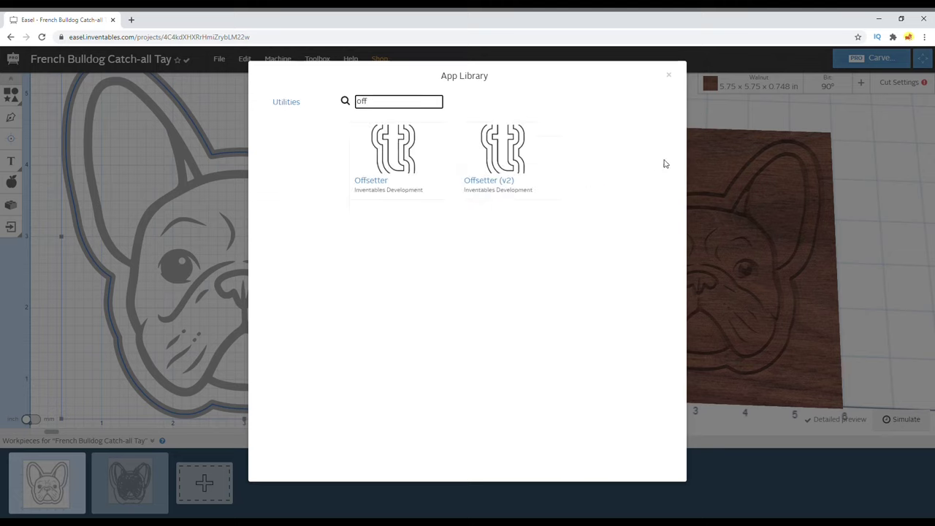
click(497, 147)
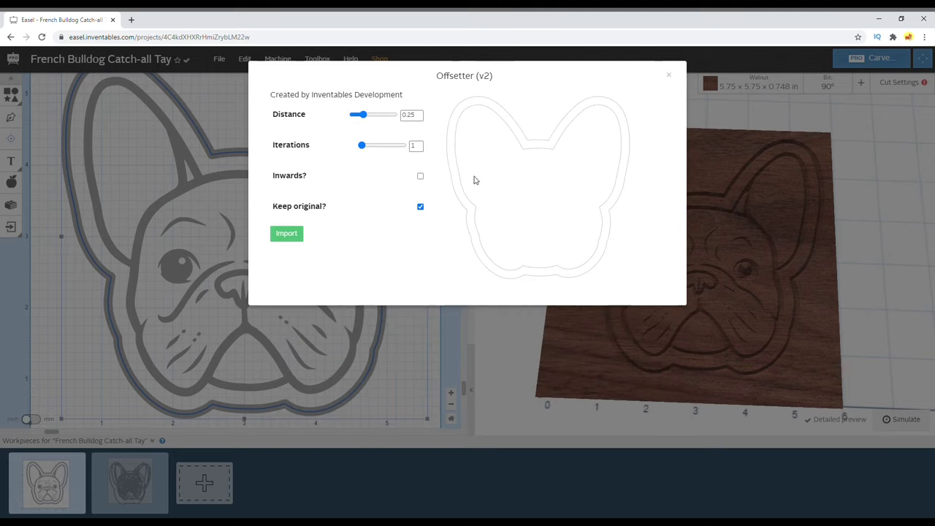
click(296, 236)
- Compare the sizes of the bulldog and its offset outlines, about 4.5, 5.0 and 5.5 in wide
click(395, 281)
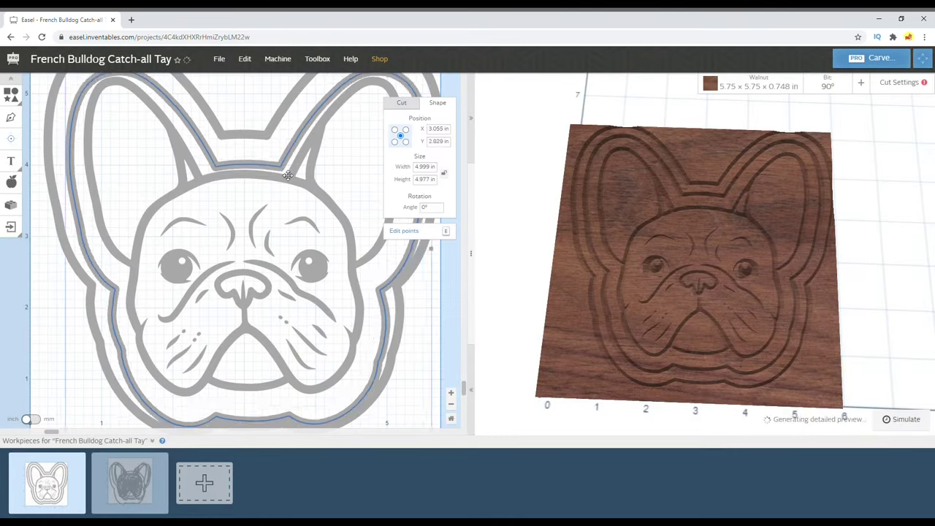
click(378, 274)
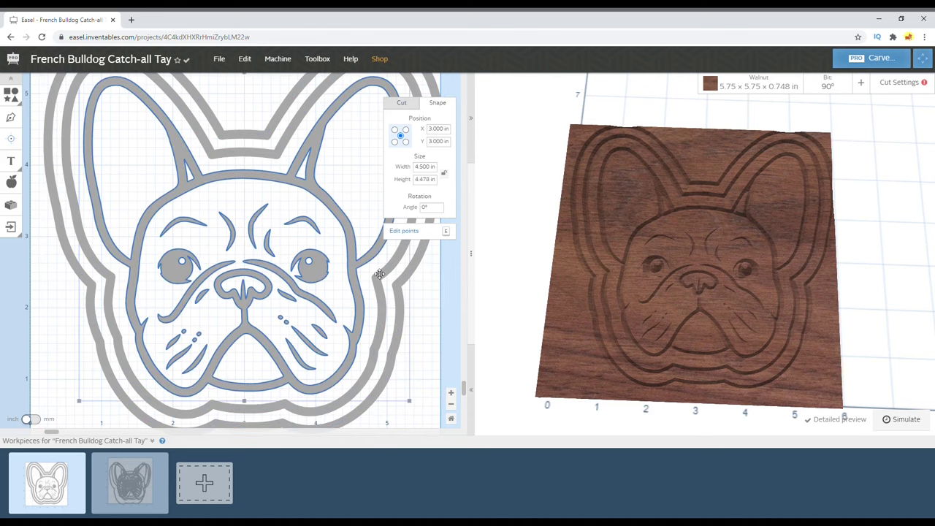
click(380, 270)
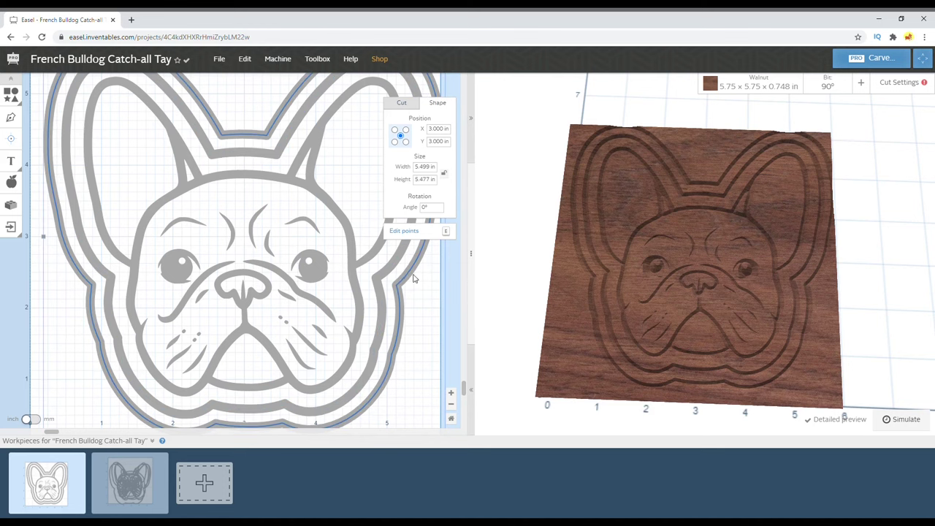
click(386, 277)
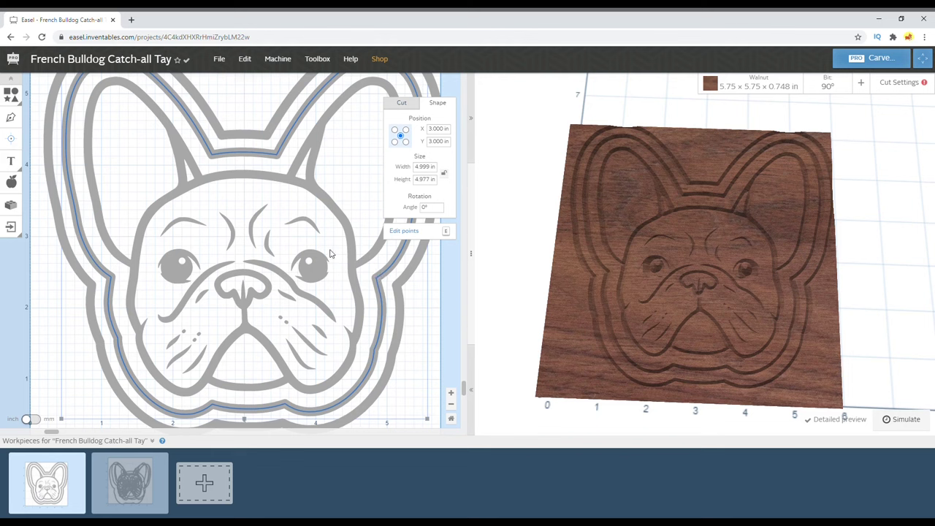
click(354, 250)
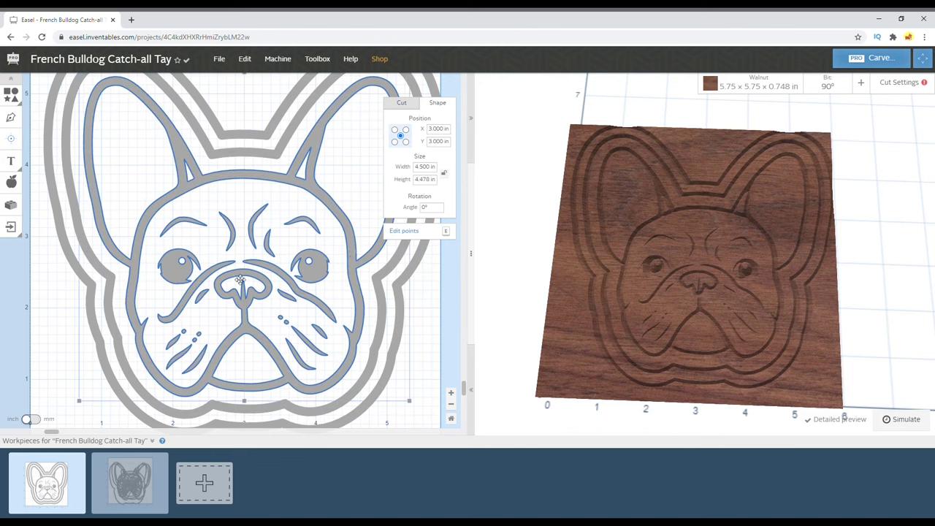
click(399, 269)
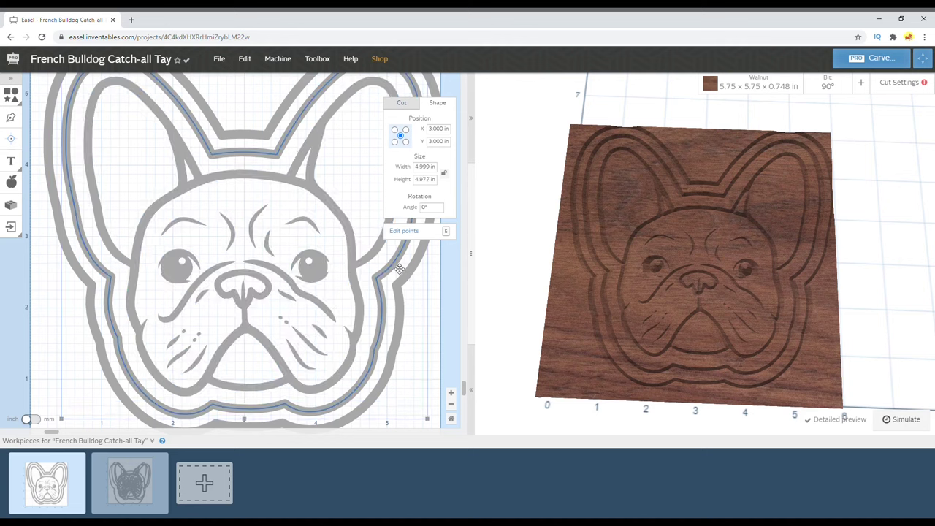
click(417, 276)
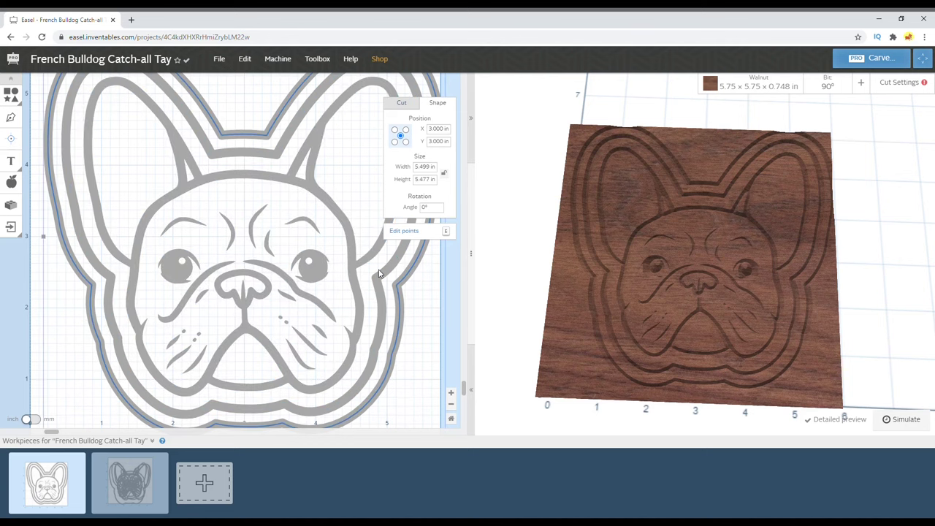
click(390, 276)
- Set the middle bulldog shape's cut path to Clear out a pocket
click(401, 102)
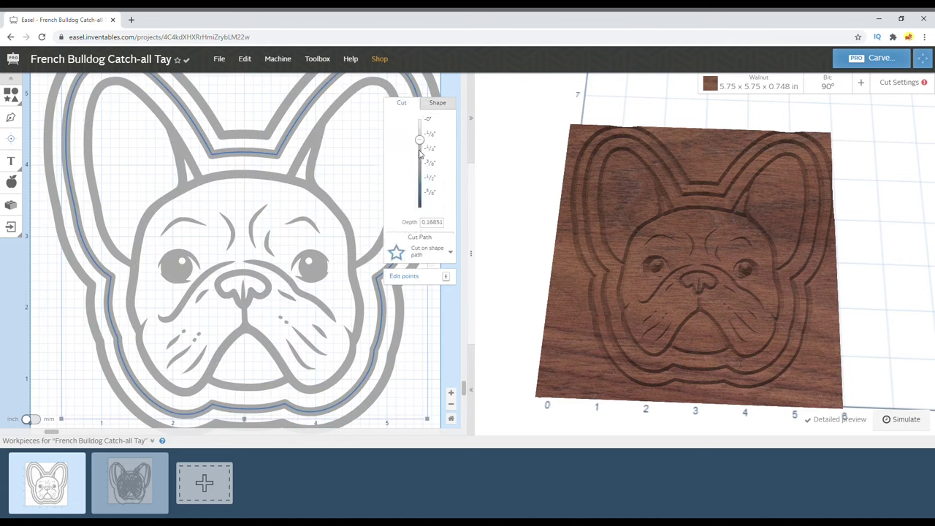
click(409, 250)
click(420, 319)
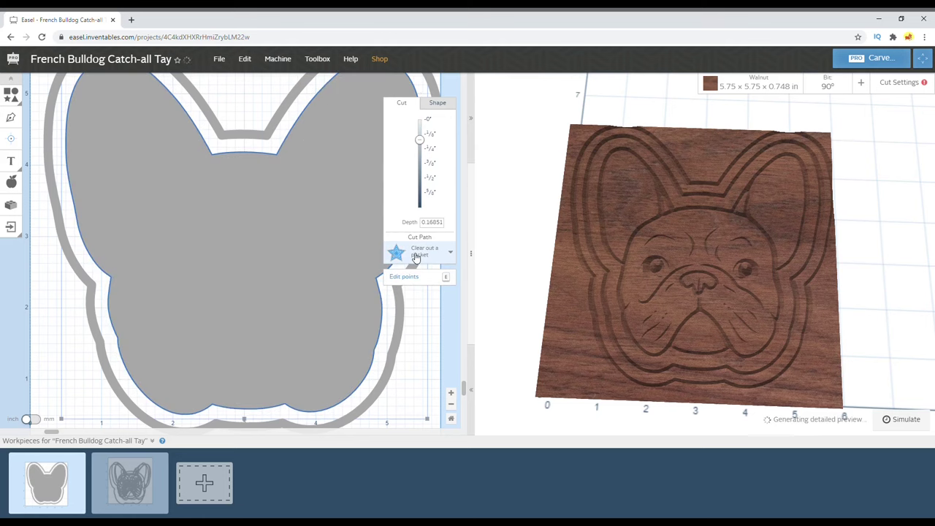
key(ctrl+z)
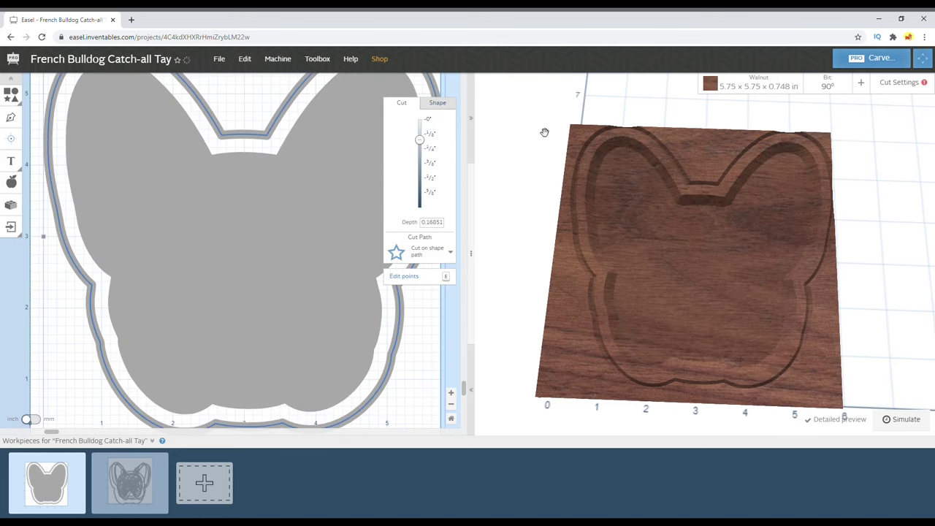
- Switch the bit to the 1/8 in end mill
click(752, 87)
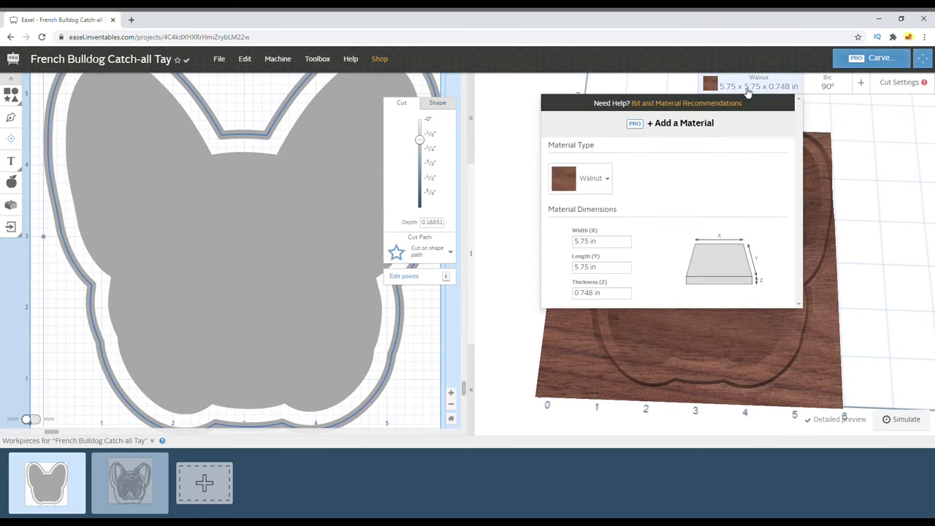
click(826, 86)
scroll(752, 263, up, 3)
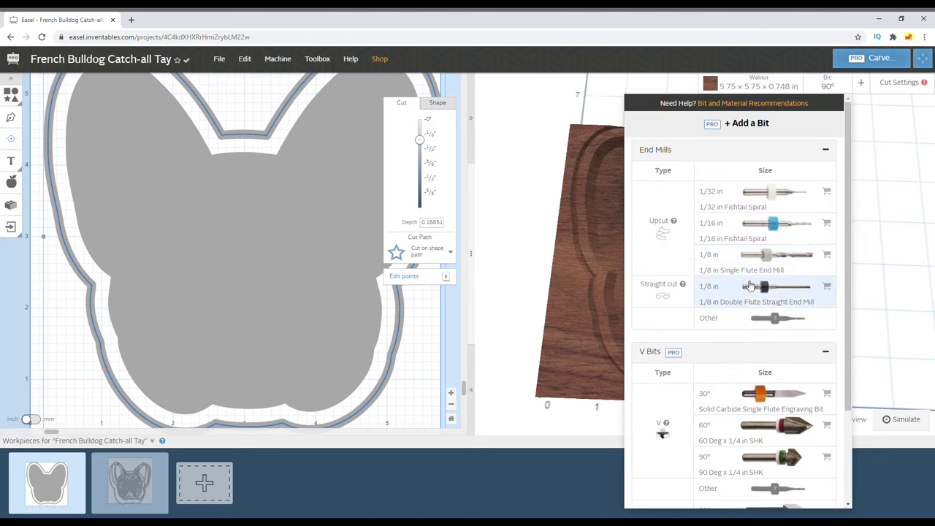
click(731, 263)
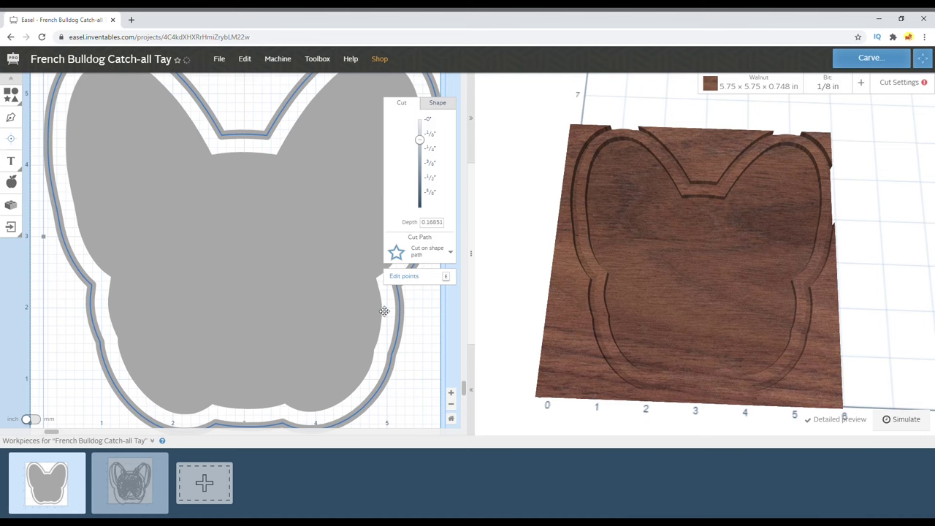
- Cut the outer outline through the full 0.748 in and reposition its holding tabs
drag(419, 141, 421, 222)
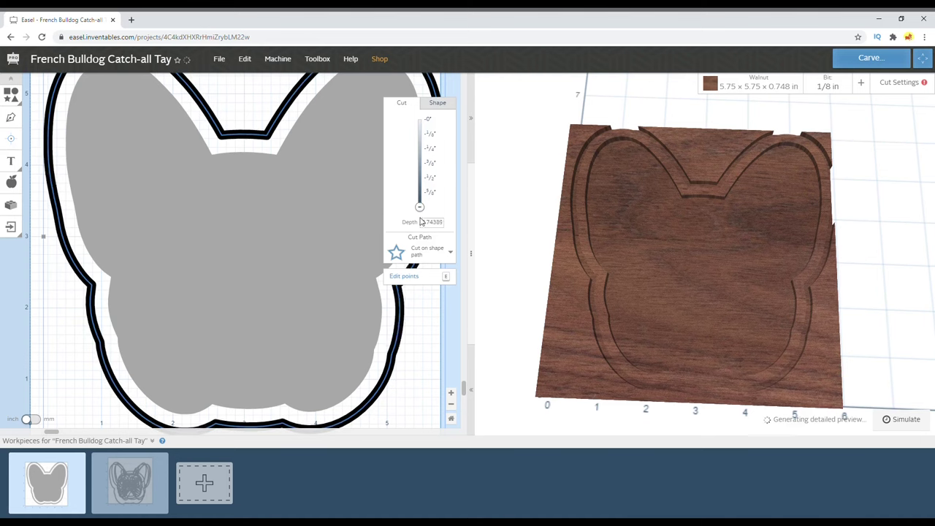
scroll(208, 236, down, 5)
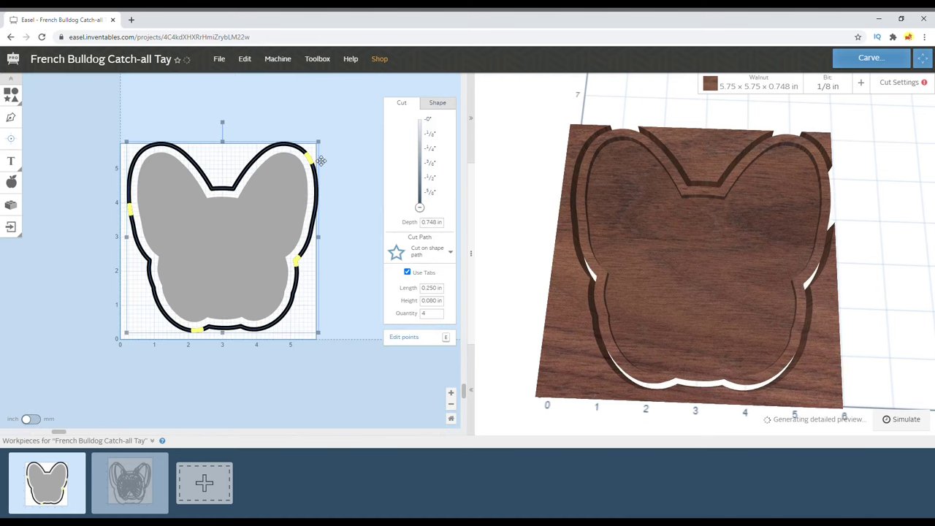
drag(130, 209, 136, 155)
drag(296, 260, 270, 325)
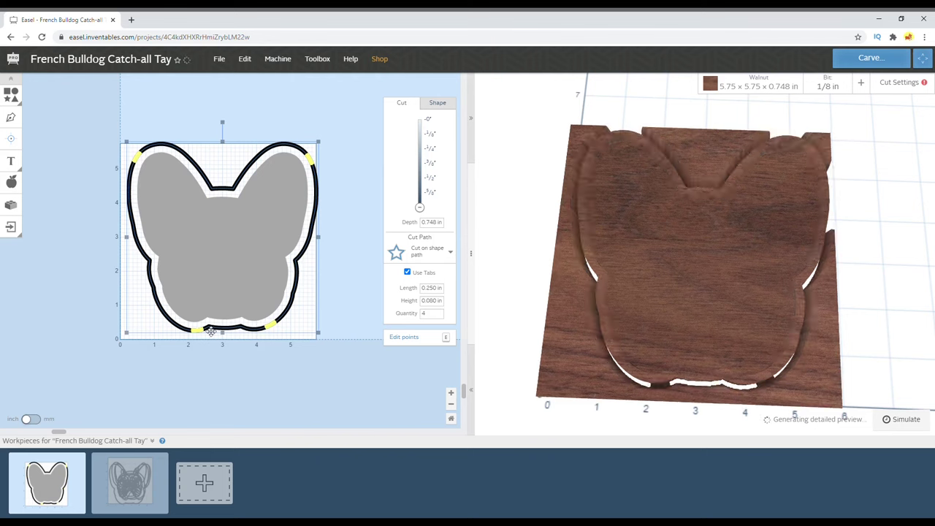
drag(210, 330, 193, 328)
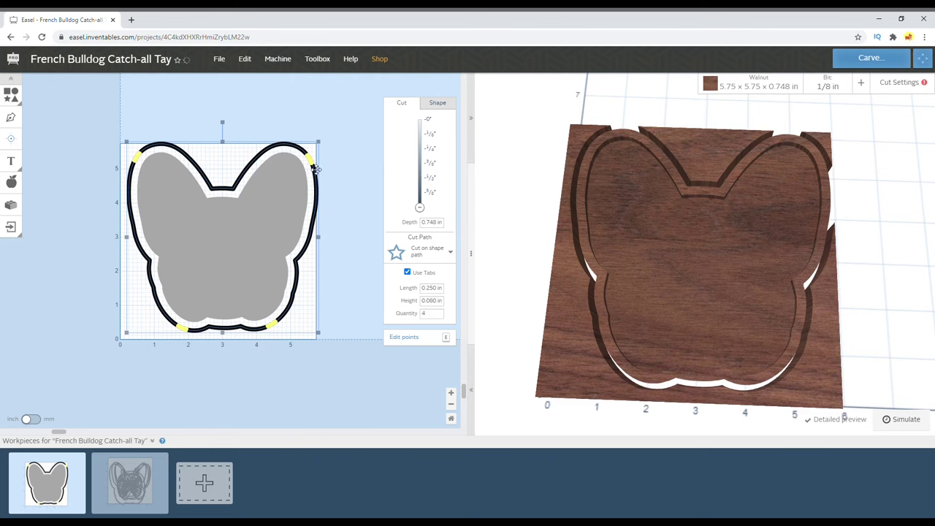
- Review the 3D preview head-on and select the inner grey pocket shape
click(380, 175)
drag(661, 146, 622, 211)
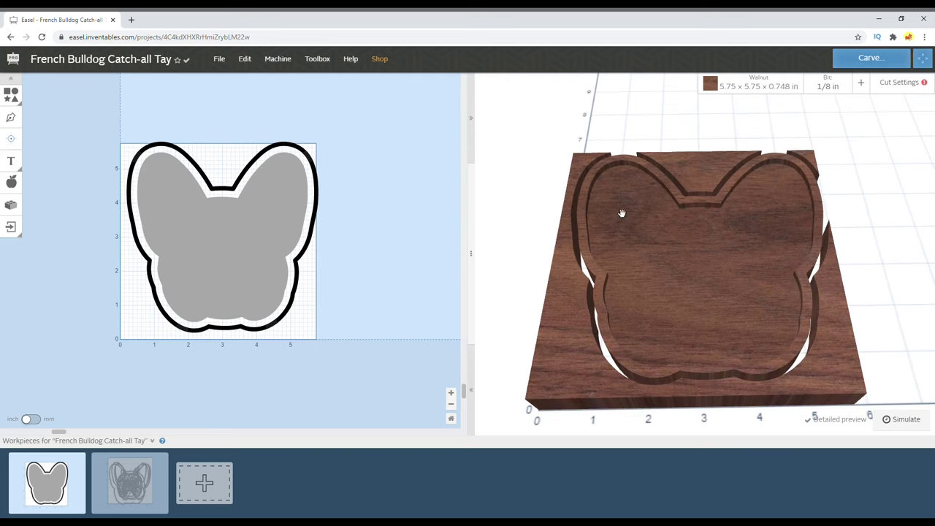
click(312, 192)
click(294, 203)
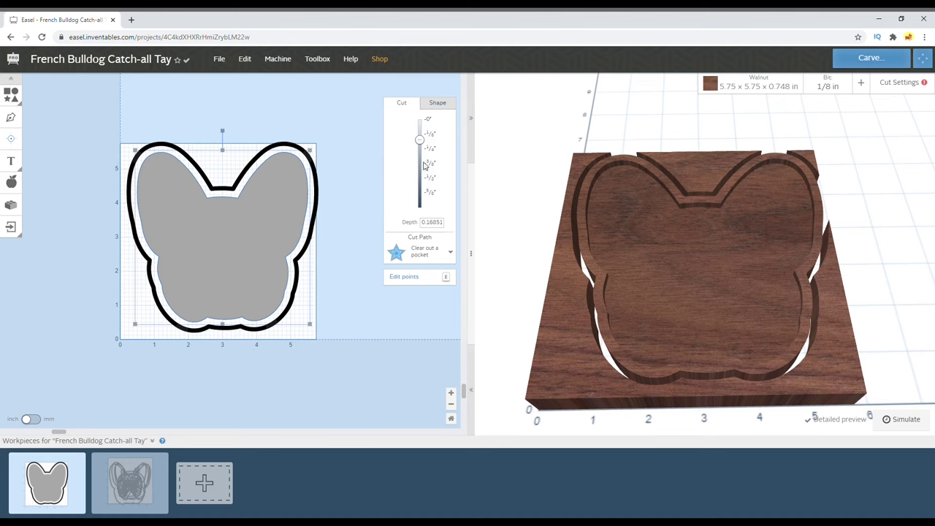
- Deepen the bulldog pocket to about 0.5 in
drag(422, 146, 421, 178)
mouse_move(673, 284)
mouse_down()
mouse_move(660, 221)
mouse_move(660, 278)
mouse_up()
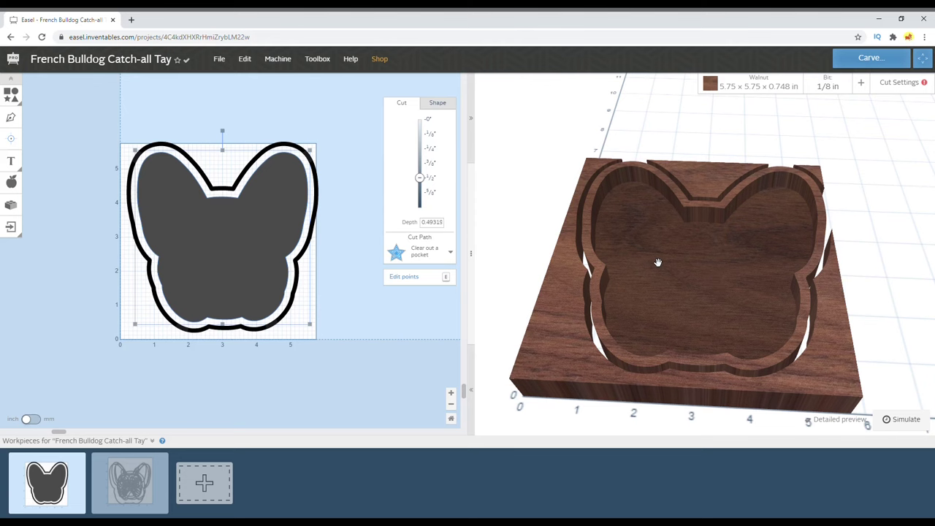
drag(657, 262, 685, 268)
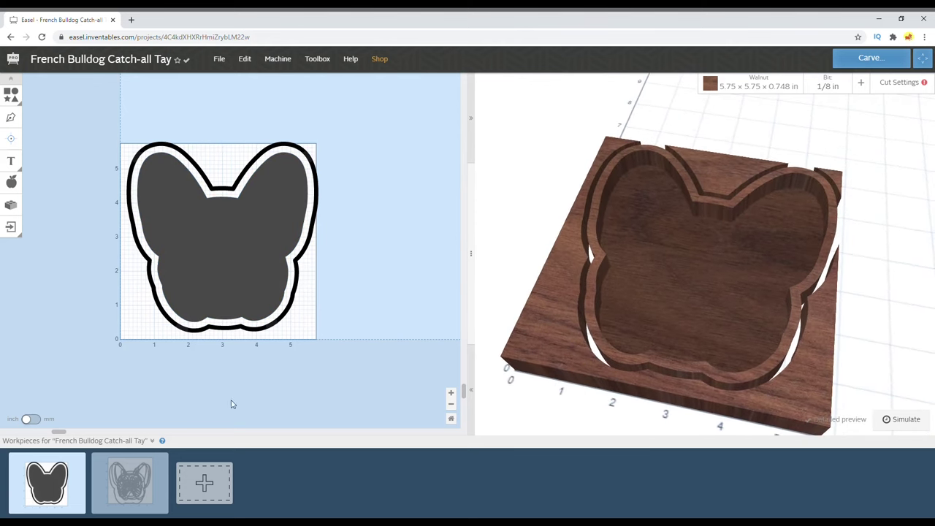
- Send the pocket shape to the back, behind the face artwork
click(192, 305)
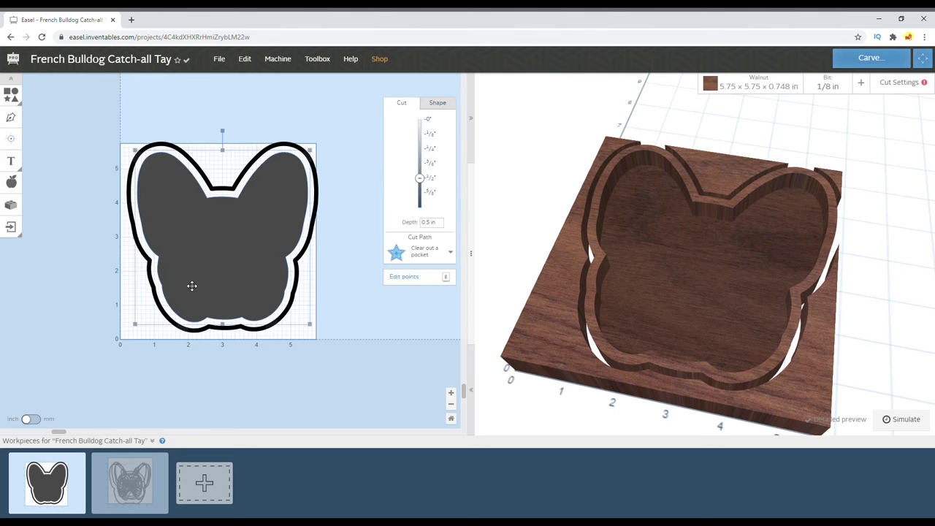
right_click(192, 285)
click(220, 371)
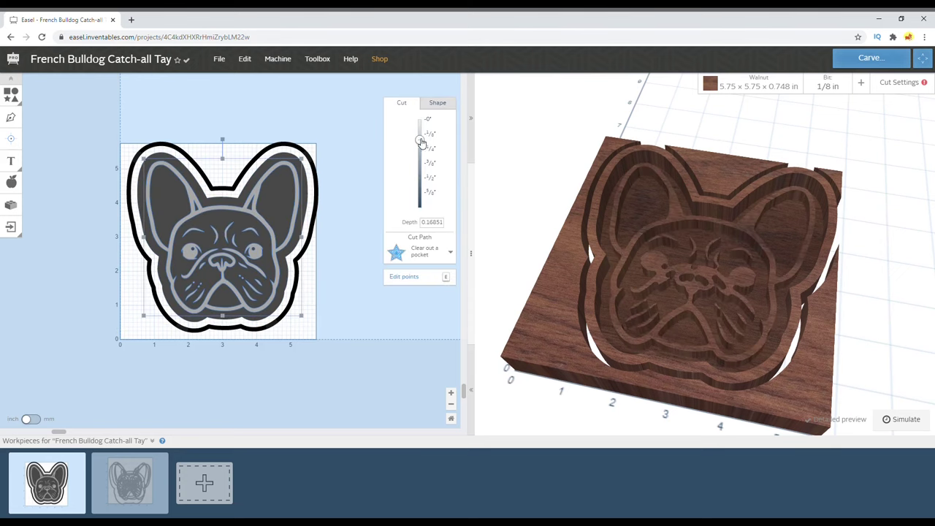
- Deepen the face artwork's cut to about 0.62 in
drag(421, 141, 423, 193)
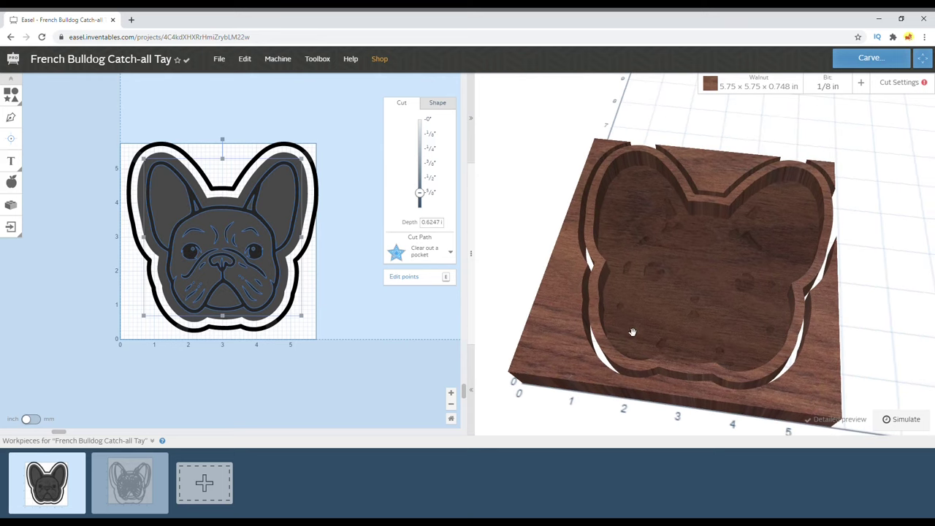
key(Escape)
click(277, 266)
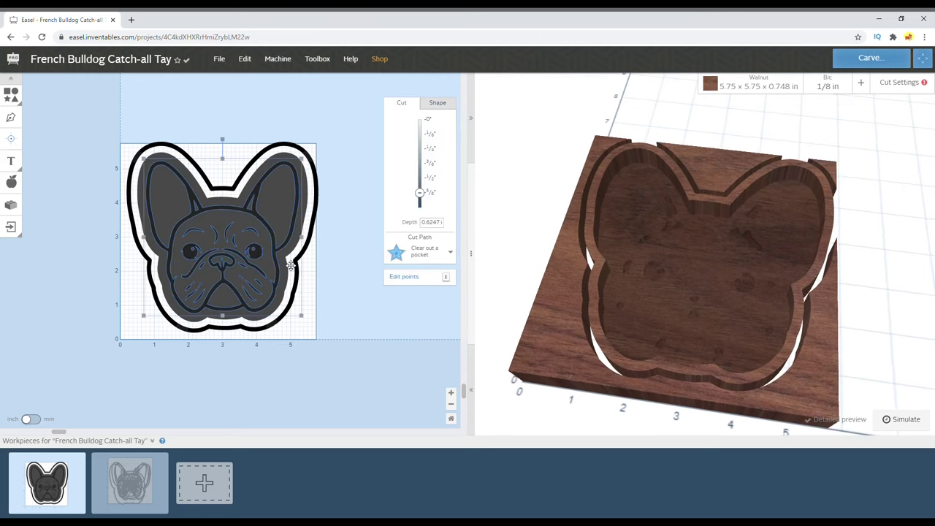
right_click(159, 458)
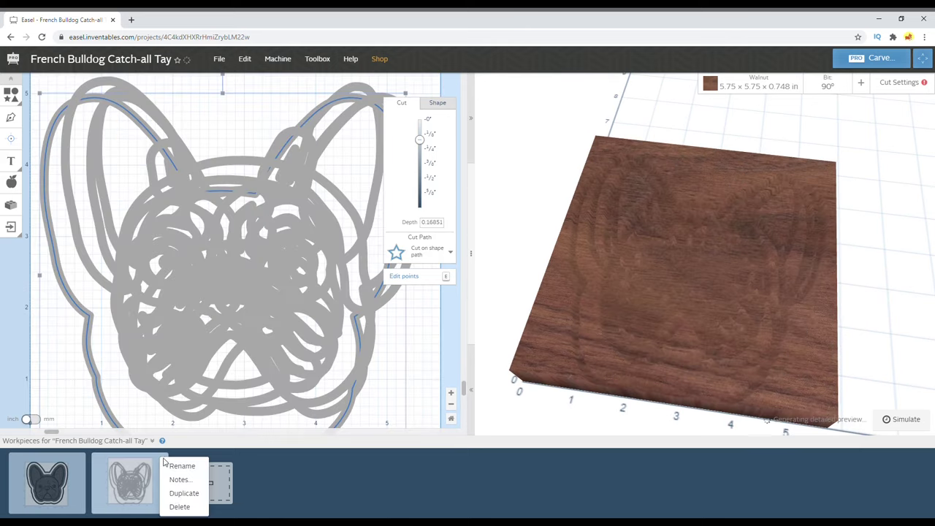
- Delete the second workpiece and make three copies of the first workpiece
click(179, 503)
click(495, 140)
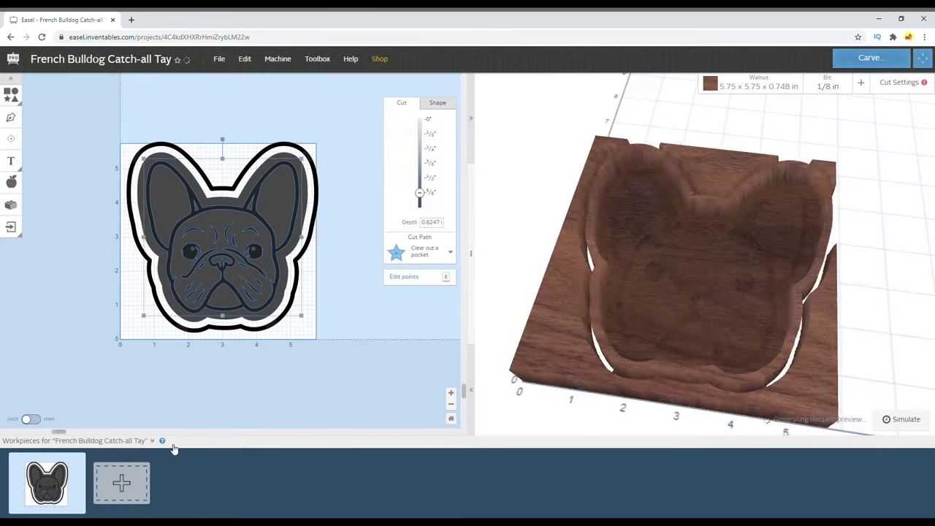
right_click(84, 458)
click(95, 493)
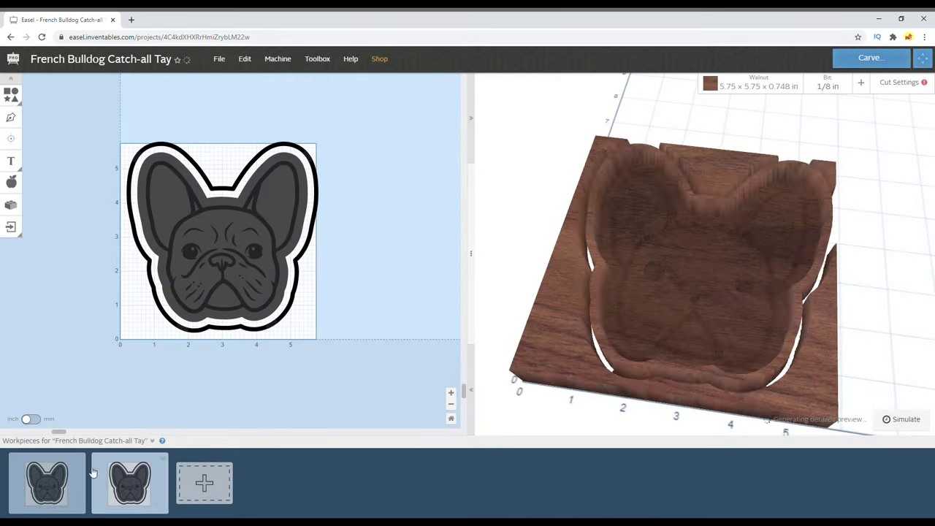
right_click(82, 461)
click(95, 493)
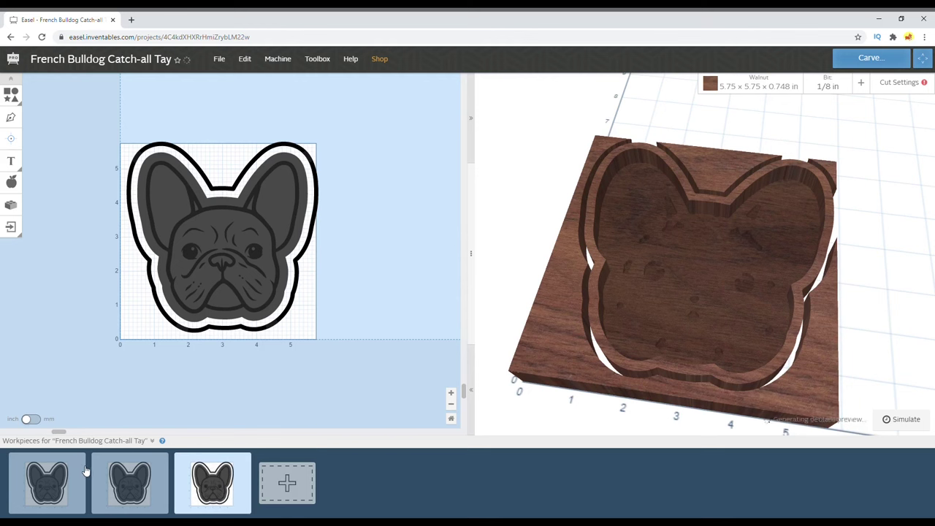
right_click(81, 460)
click(95, 493)
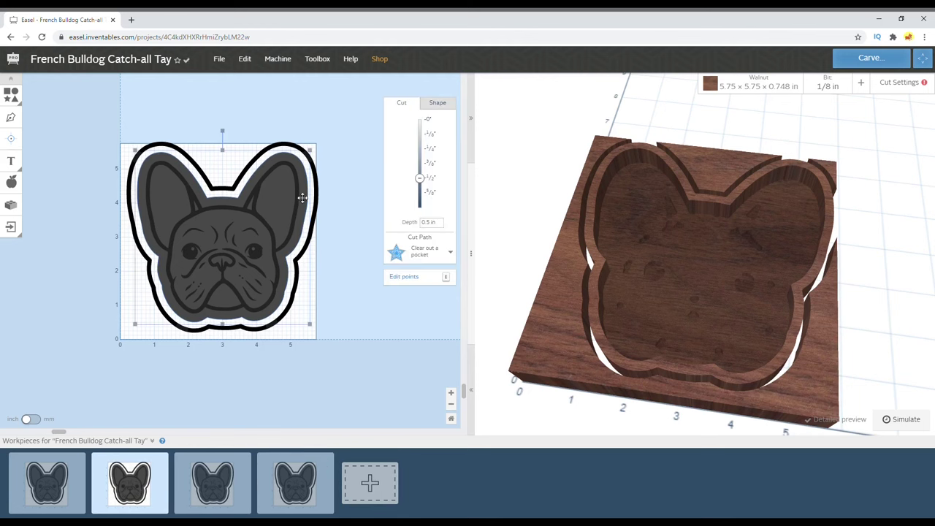
key(Delete)
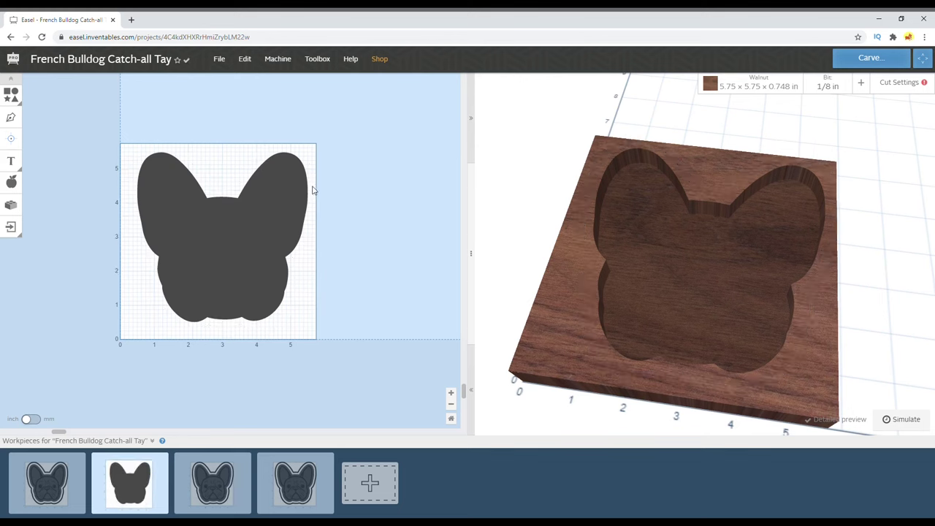
- Delete the outer tray outline from the third workpiece
click(211, 503)
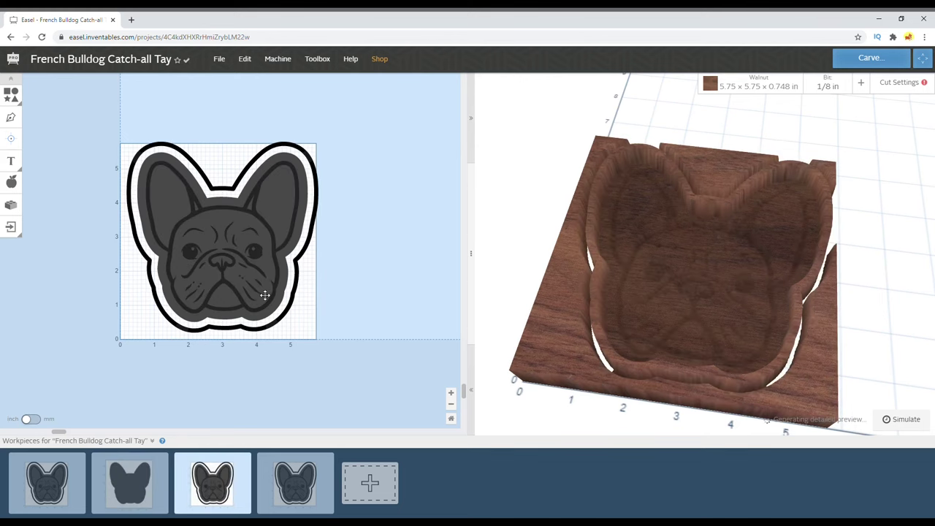
click(289, 261)
click(320, 250)
click(310, 254)
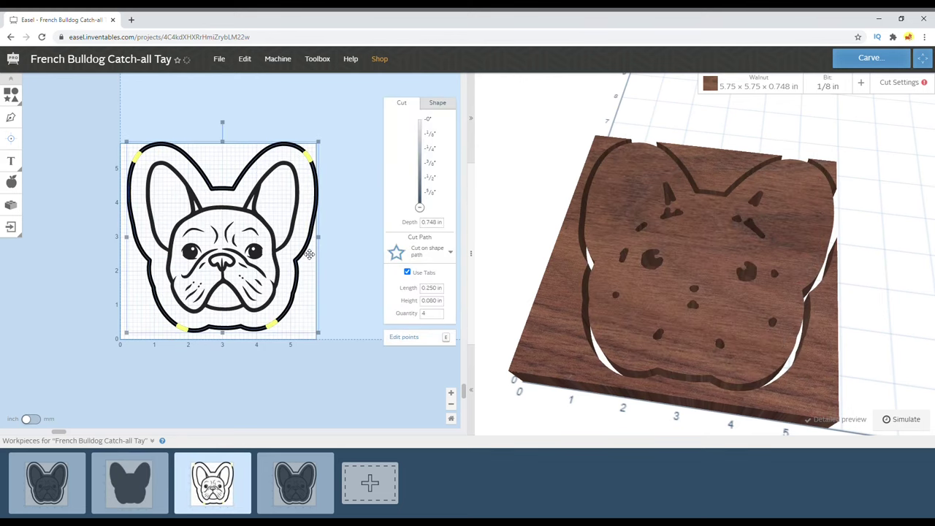
key(Delete)
- Make the bulldog line art carve shallow, about 1/8 in deep
click(283, 255)
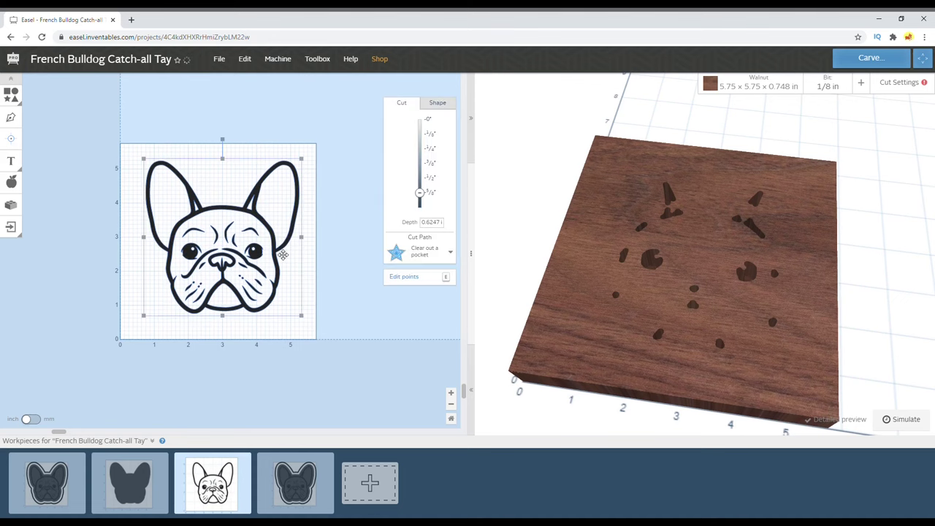
drag(424, 194, 426, 133)
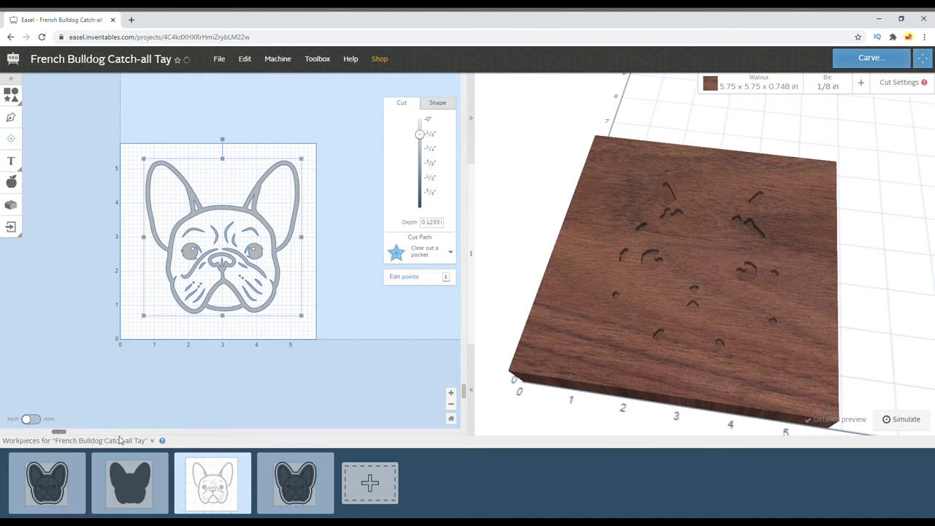
click(832, 87)
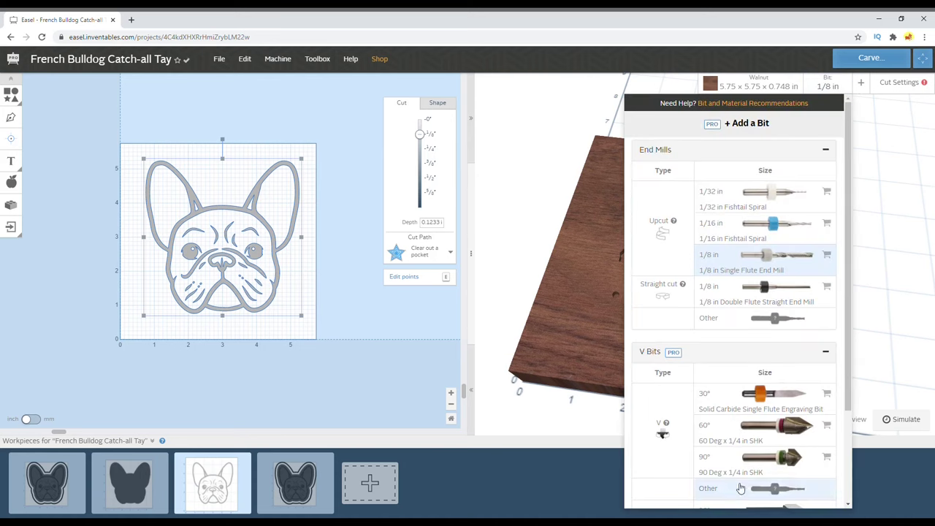
- Choose the 90° V-bit for the bulldog face line art
scroll(767, 489, down, 3)
click(745, 428)
drag(720, 343, 764, 384)
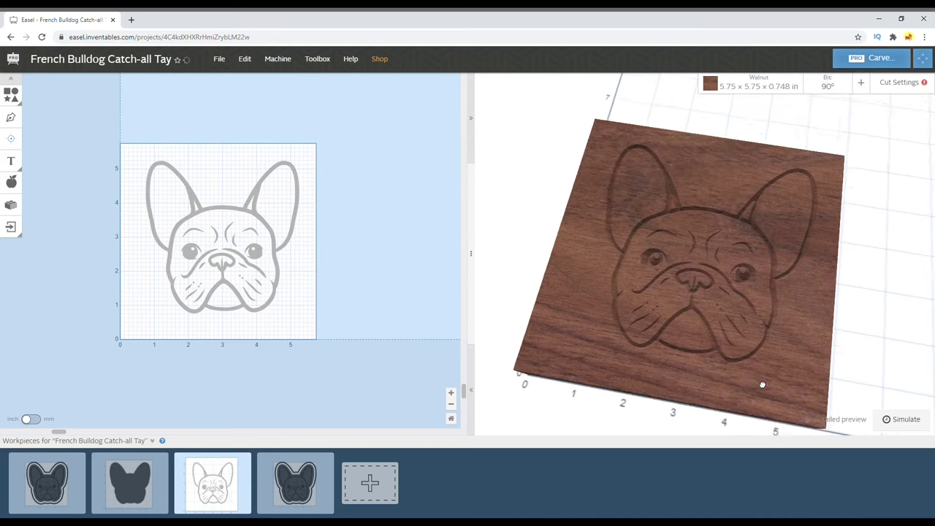
scroll(787, 359, up, 5)
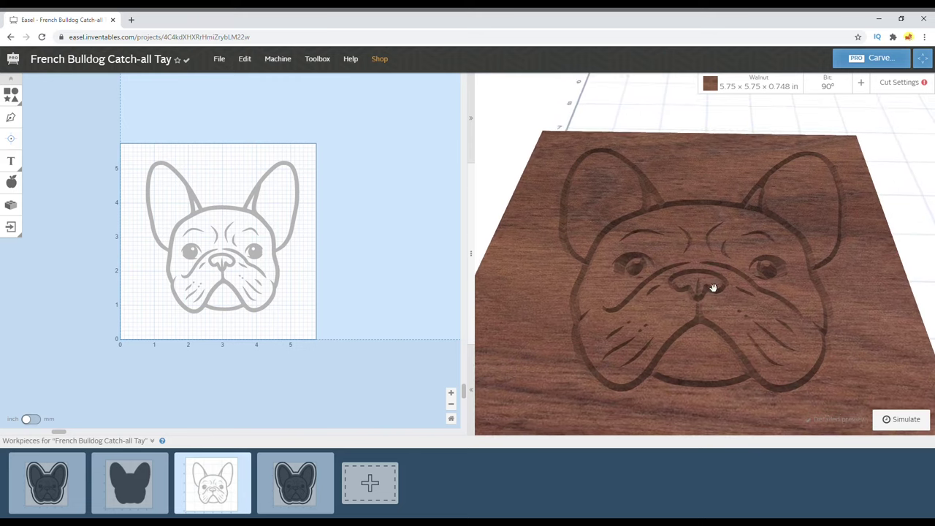
scroll(685, 304, up, 5)
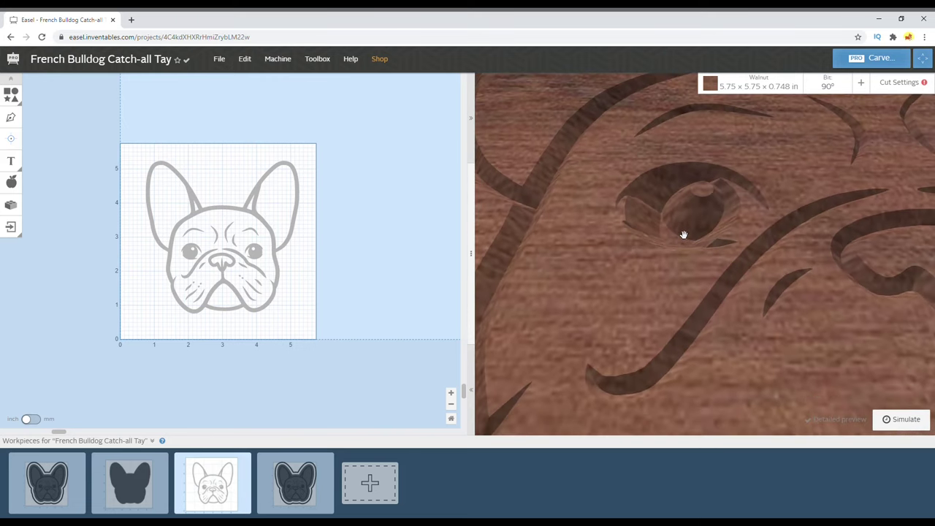
- Confirm the V-bit detail step-over is 1%, then deepen the face cut to about 0.19 in
click(278, 61)
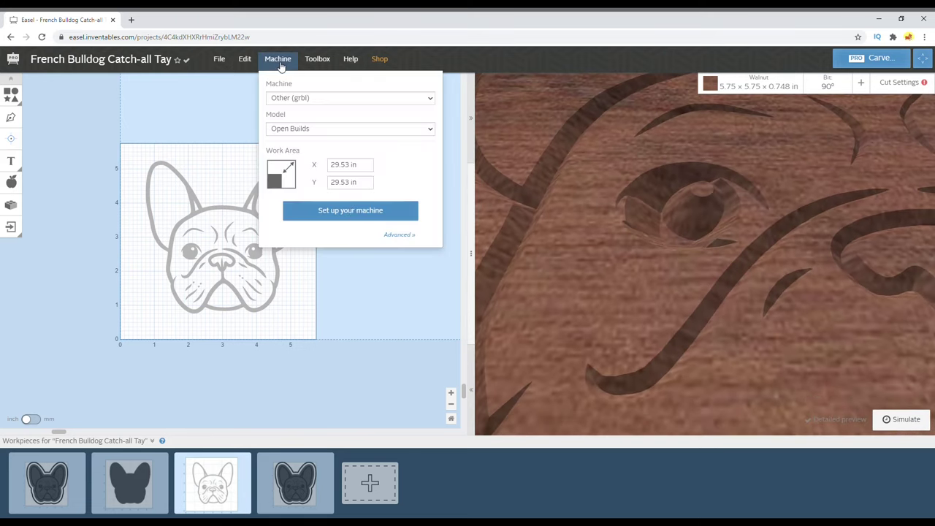
click(400, 235)
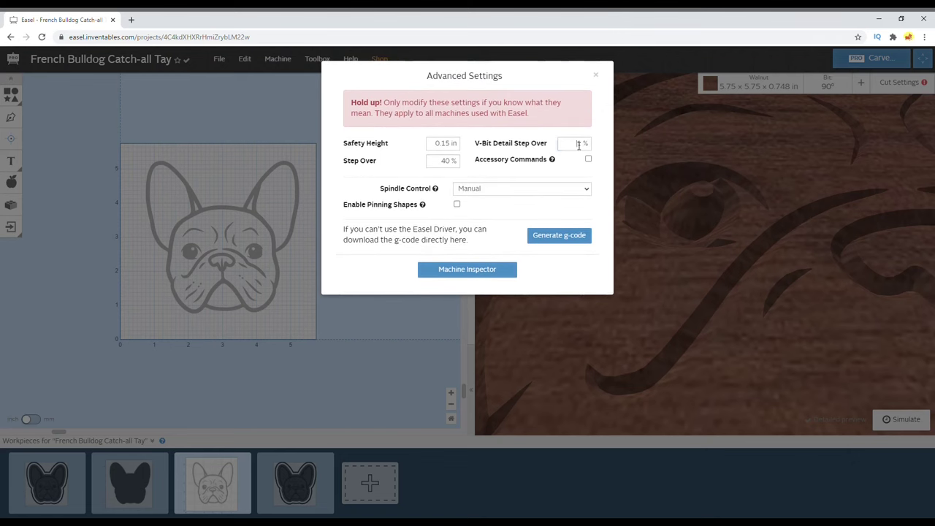
triple_click(591, 145)
click(679, 230)
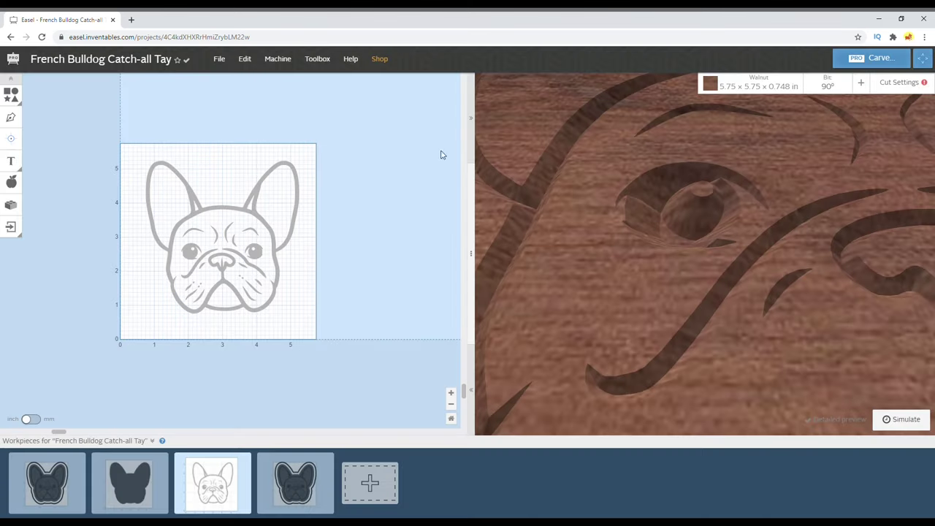
click(279, 58)
click(398, 236)
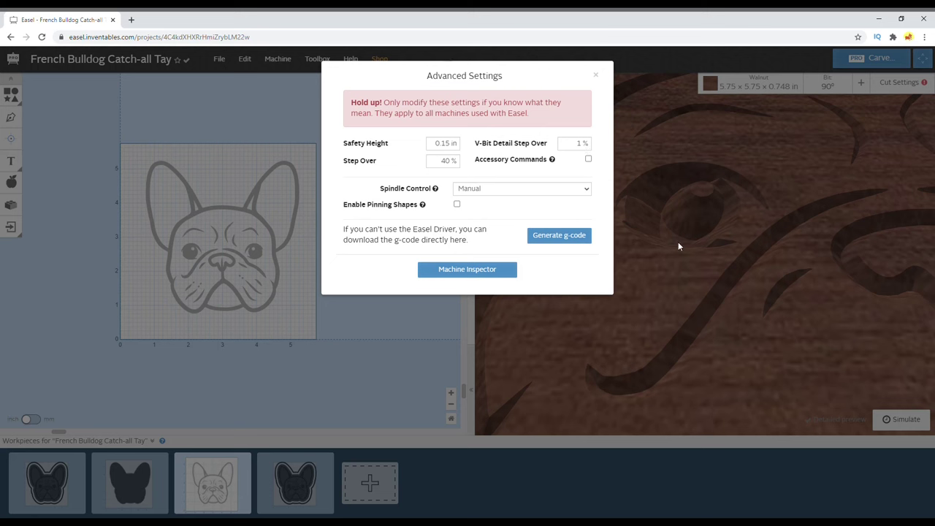
double_click(587, 146)
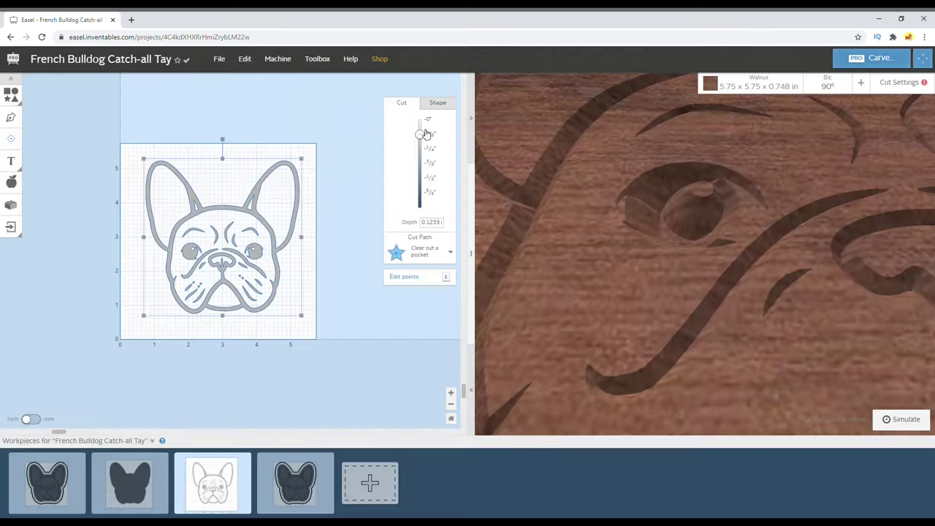
drag(427, 130, 428, 150)
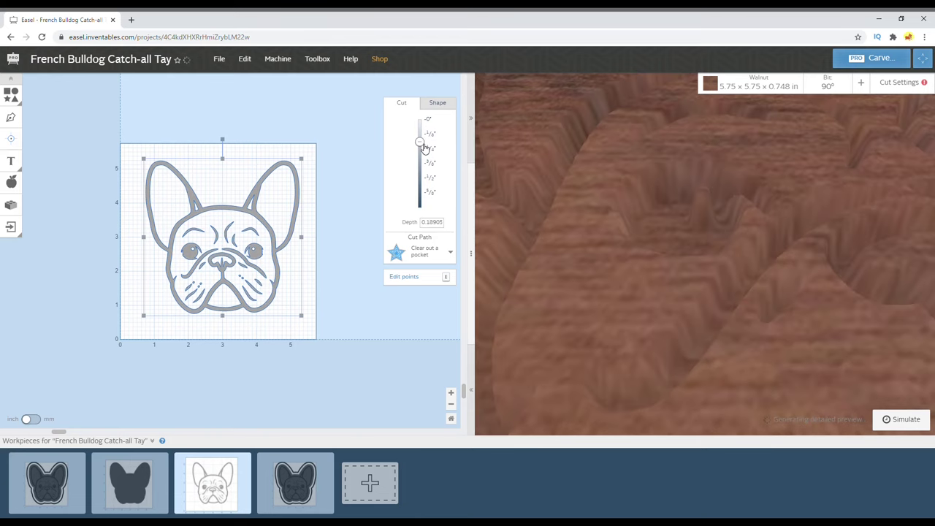
click(324, 186)
drag(557, 259, 548, 215)
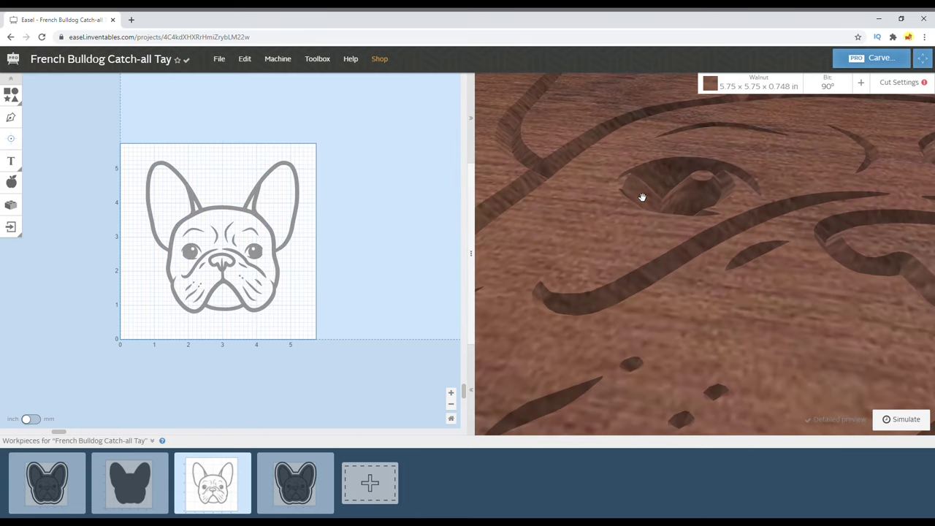
click(245, 212)
click(343, 161)
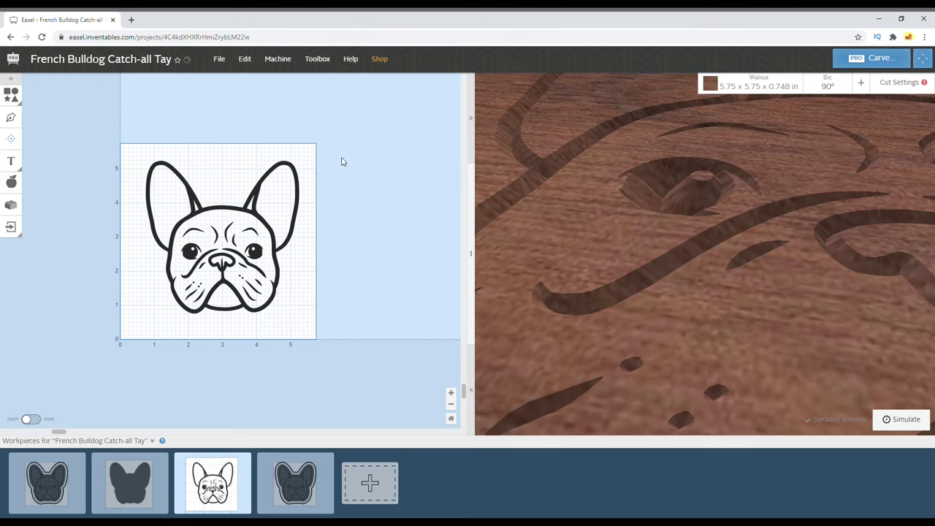
drag(656, 208, 669, 279)
scroll(669, 279, up, 5)
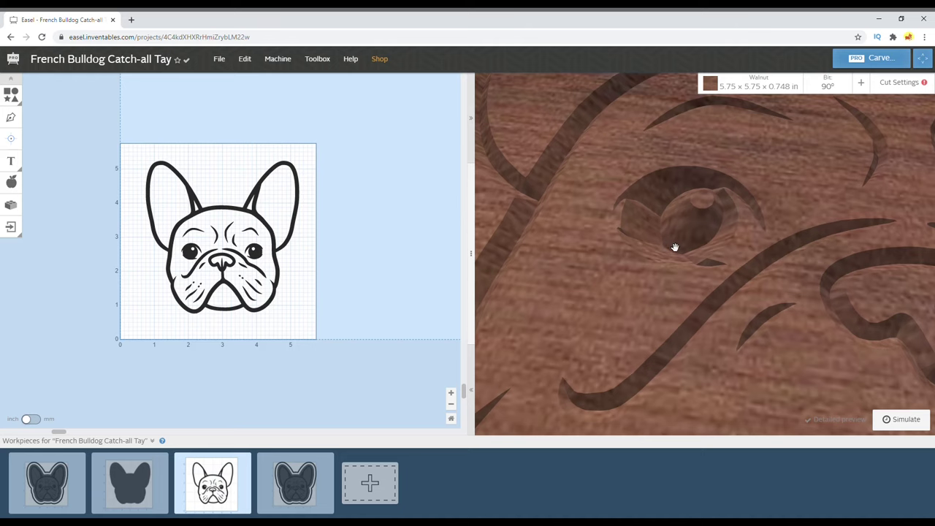
scroll(675, 247, down, 5)
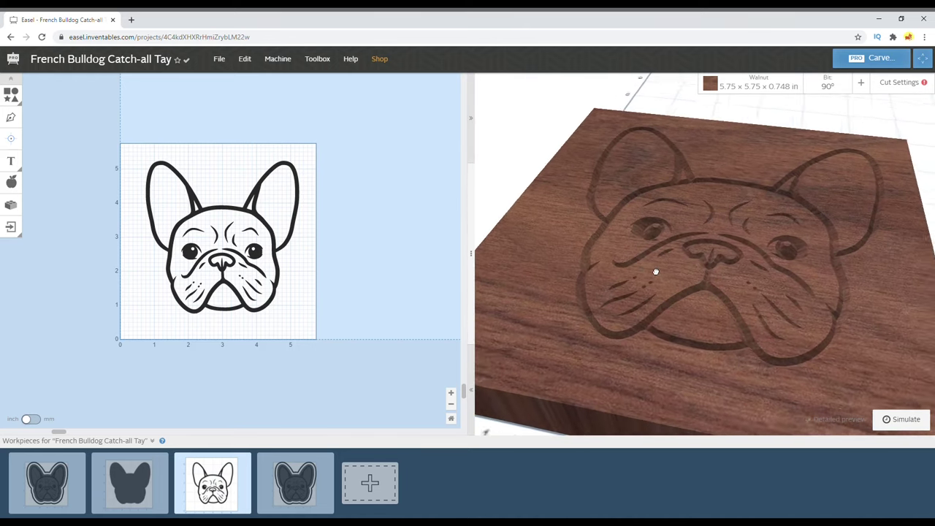
drag(655, 272, 650, 319)
scroll(650, 319, up, 4)
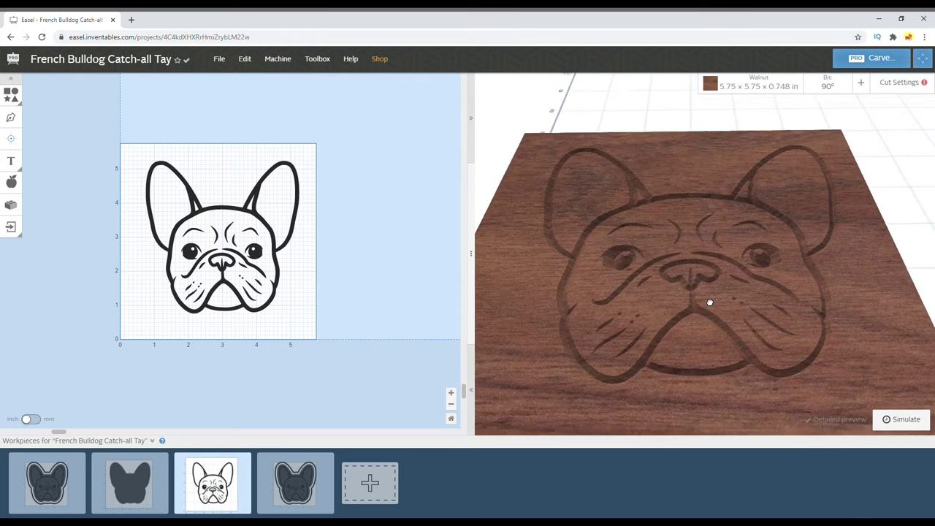
click(47, 482)
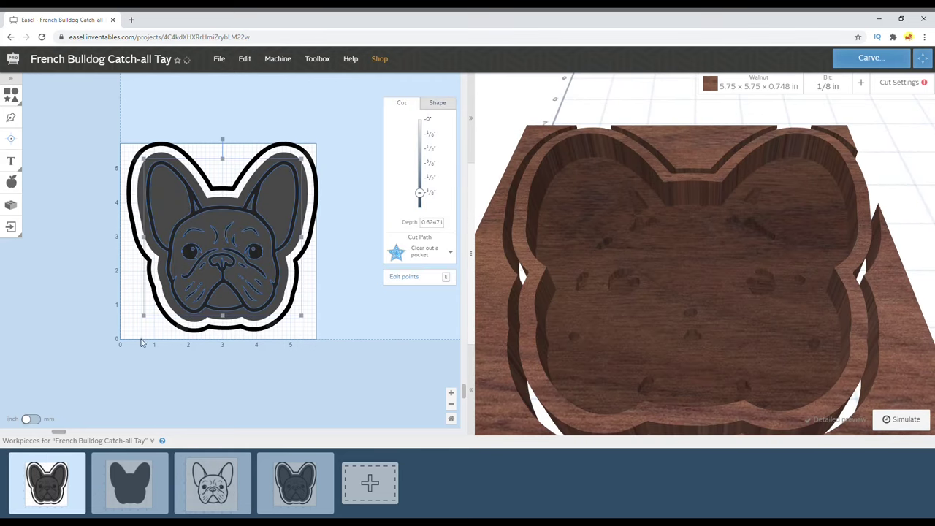
- Review the solid bulldog pocket and line-art engraving workpieces
drag(576, 333, 625, 185)
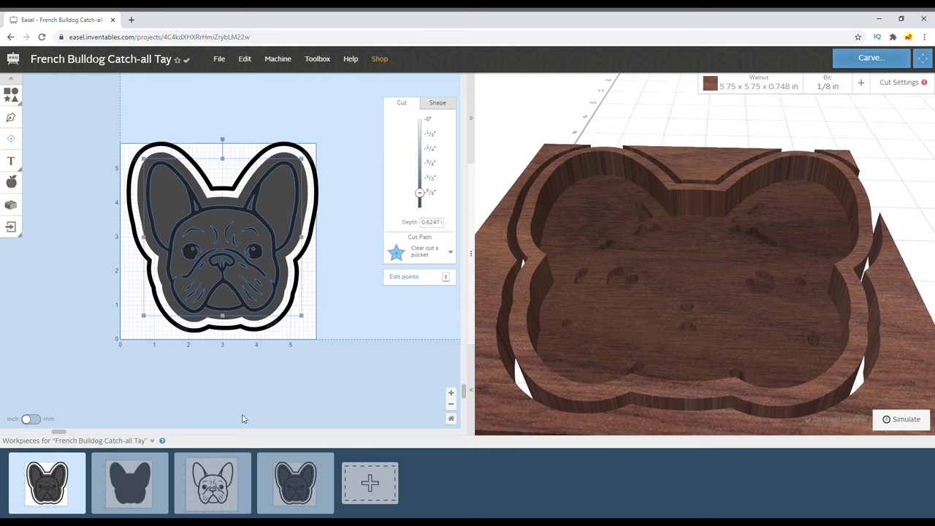
click(235, 491)
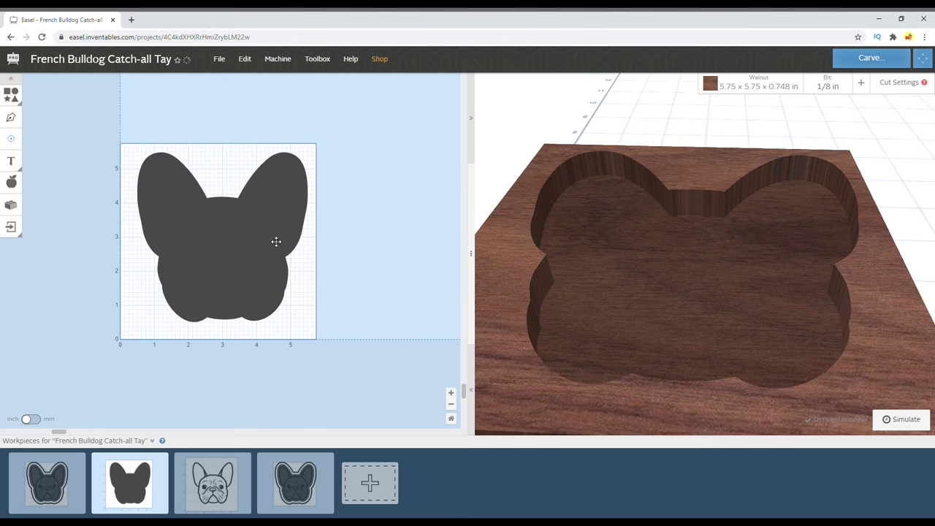
click(276, 242)
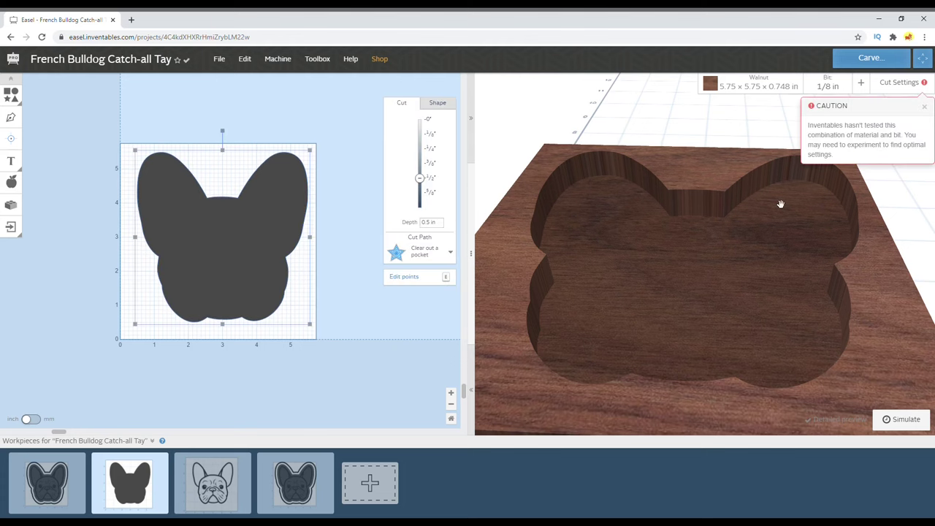
click(244, 509)
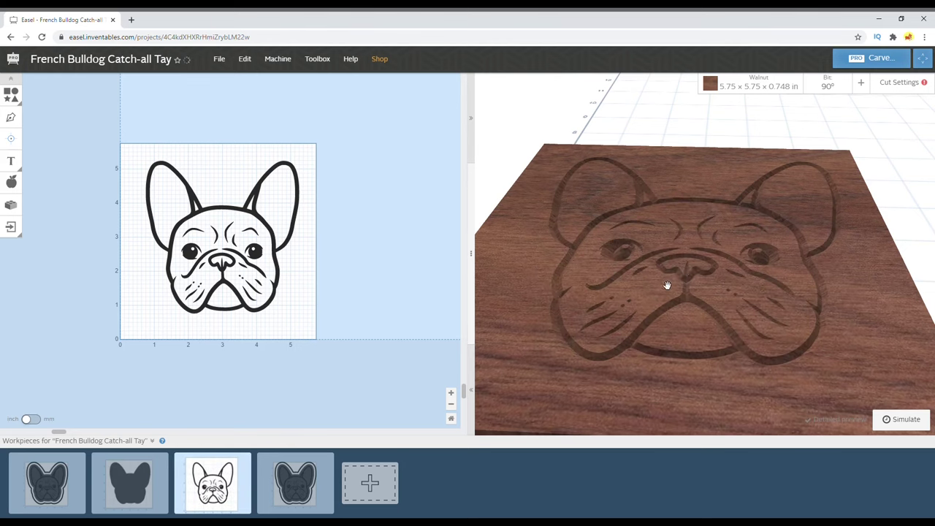
- Delete the face artwork and dark fill from the fourth workpiece, keeping only the outline
click(307, 484)
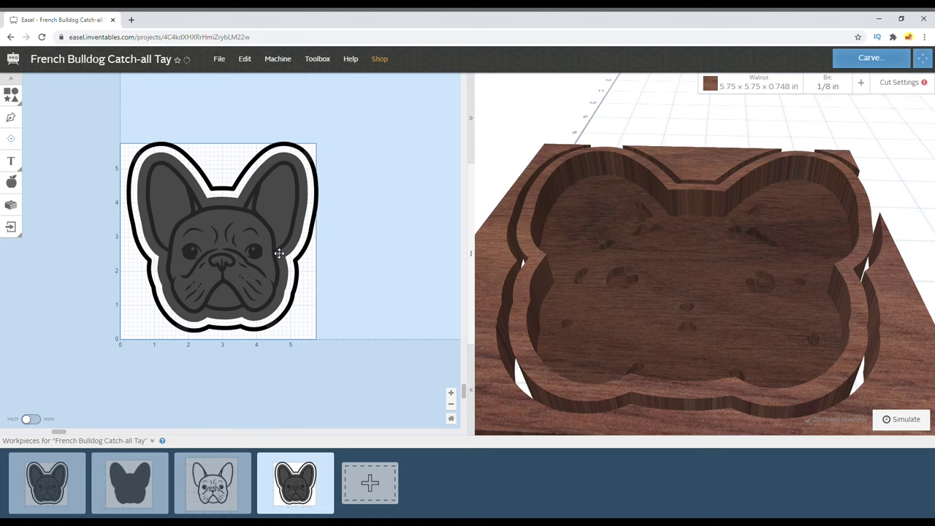
click(279, 253)
key(Delete)
click(279, 253)
key(Delete)
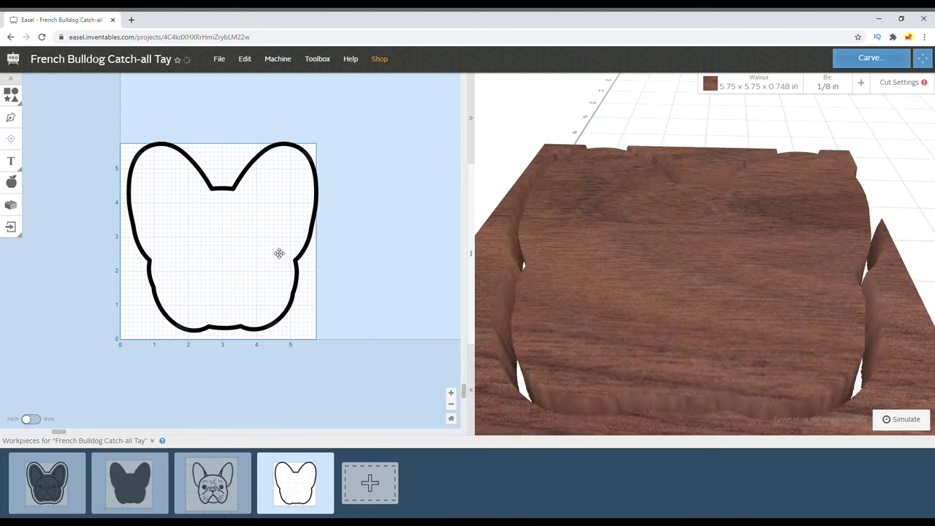
drag(607, 299, 666, 284)
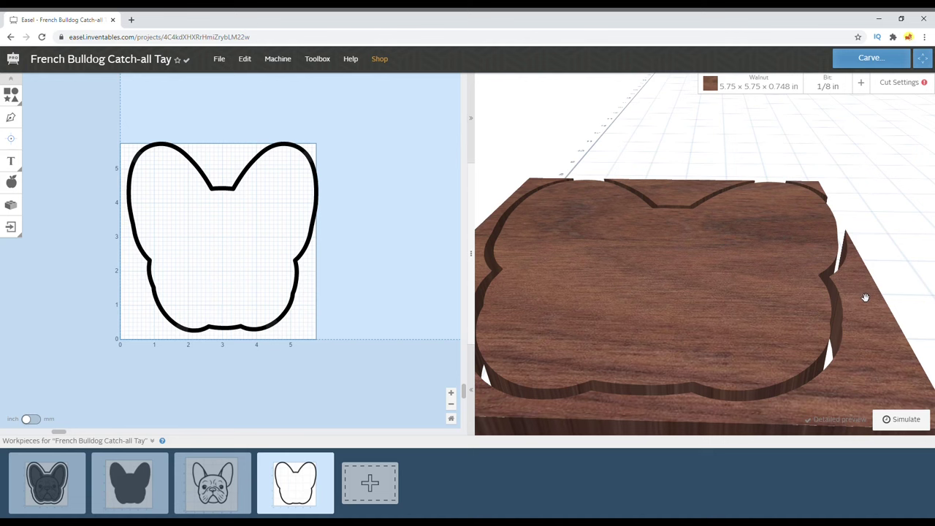
- Inspect the perimeter cut in 3D, then select the bulldog shape on the Pocket workpiece
drag(858, 296, 847, 284)
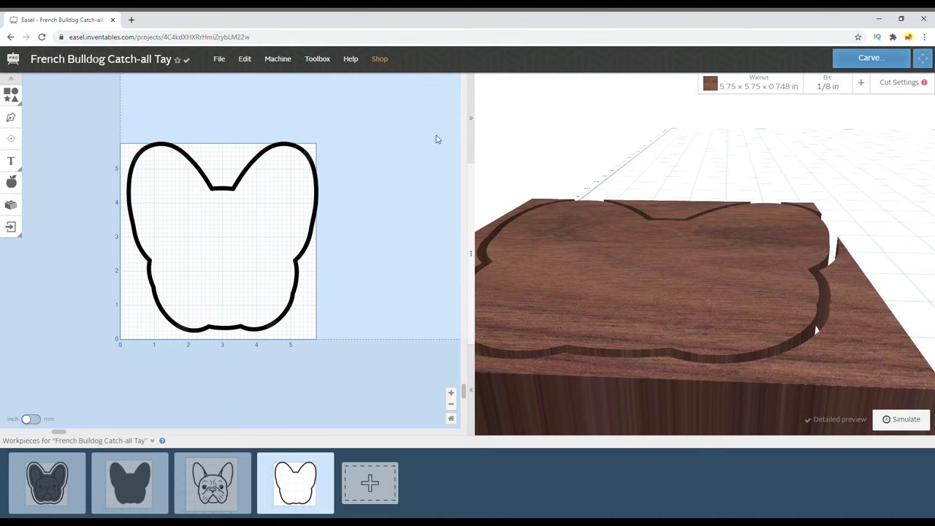
mouse_move(767, 290)
mouse_down()
mouse_move(767, 336)
mouse_move(772, 289)
mouse_up()
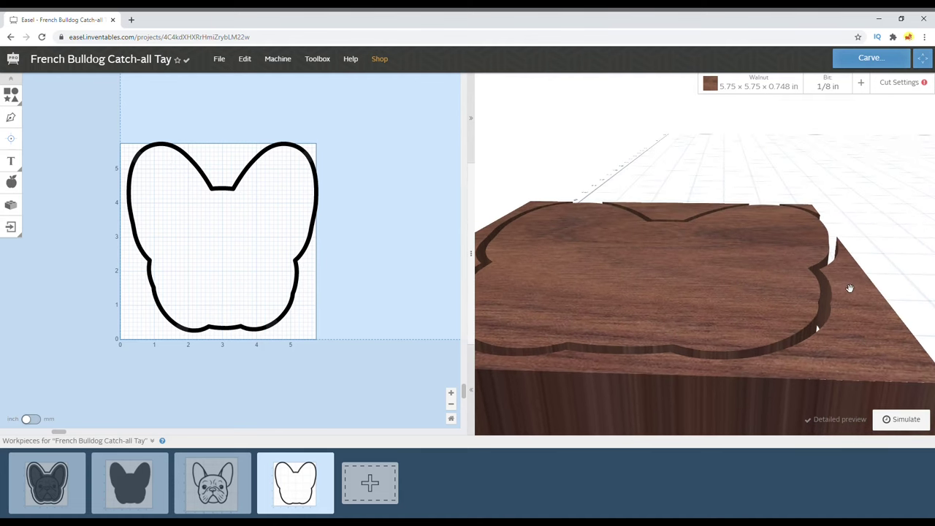
mouse_move(849, 289)
mouse_down()
mouse_move(723, 285)
mouse_move(701, 273)
mouse_move(814, 311)
mouse_move(840, 279)
mouse_up()
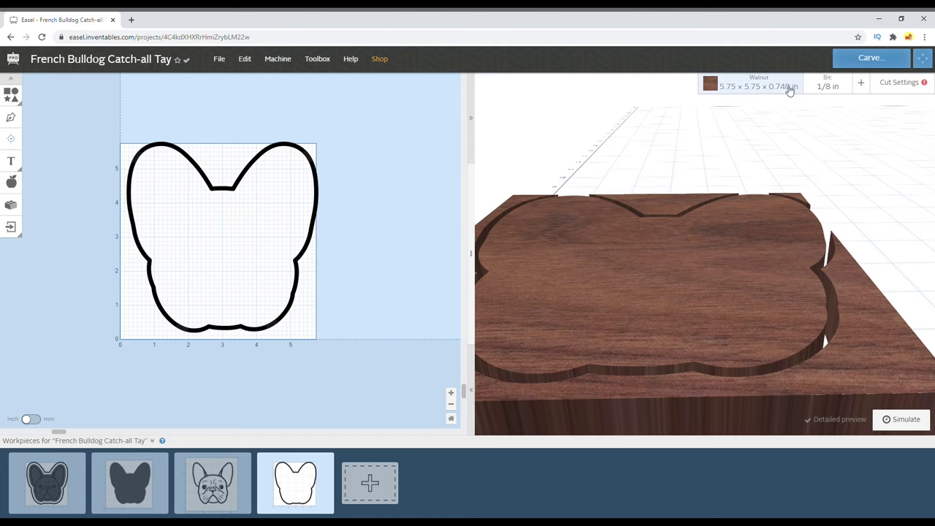
drag(668, 275, 613, 321)
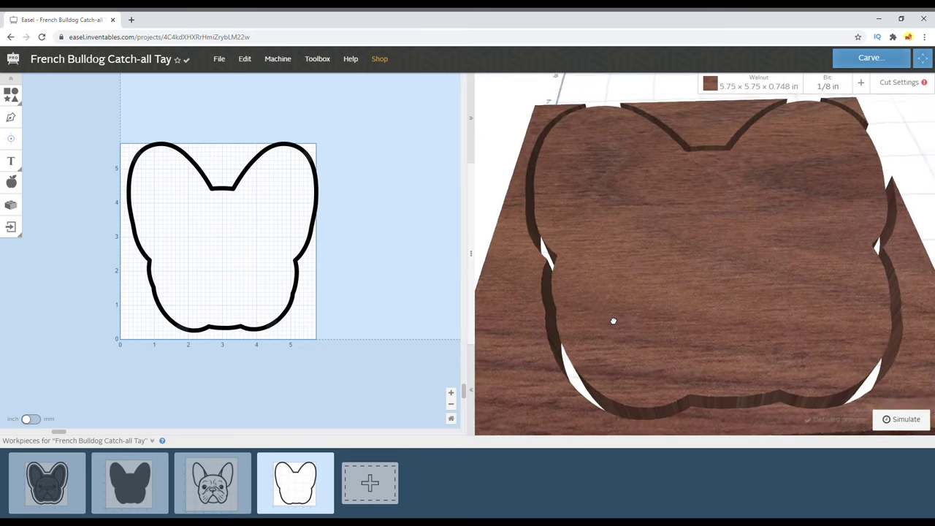
click(130, 482)
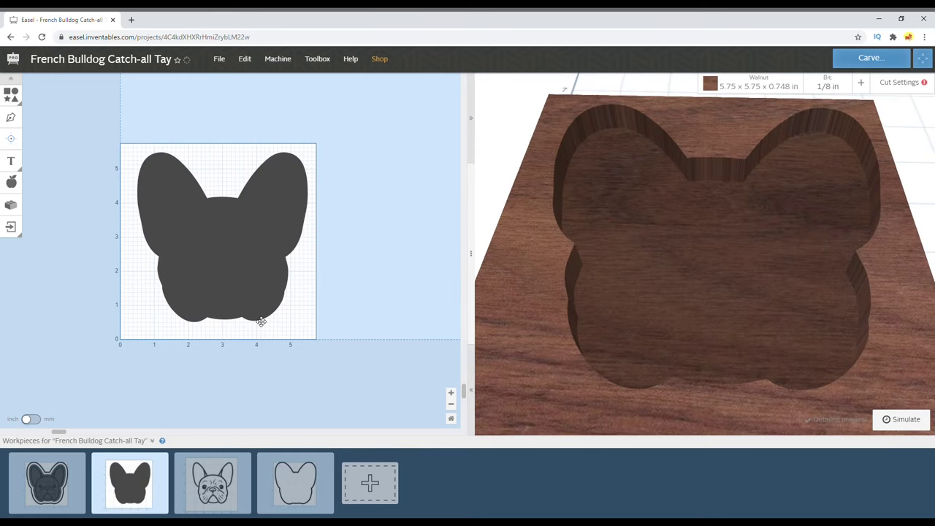
click(288, 302)
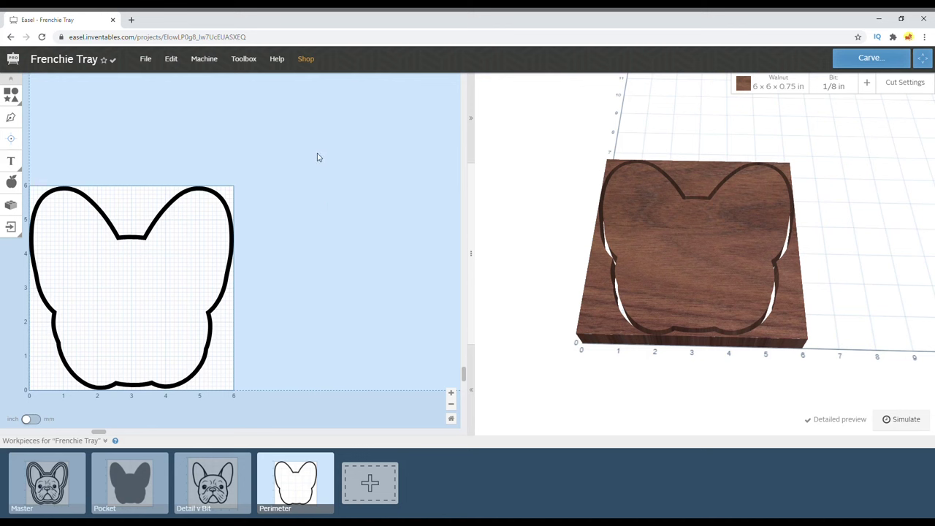
- Select the bulldog perimeter outline and briefly check the Jog controls
click(234, 233)
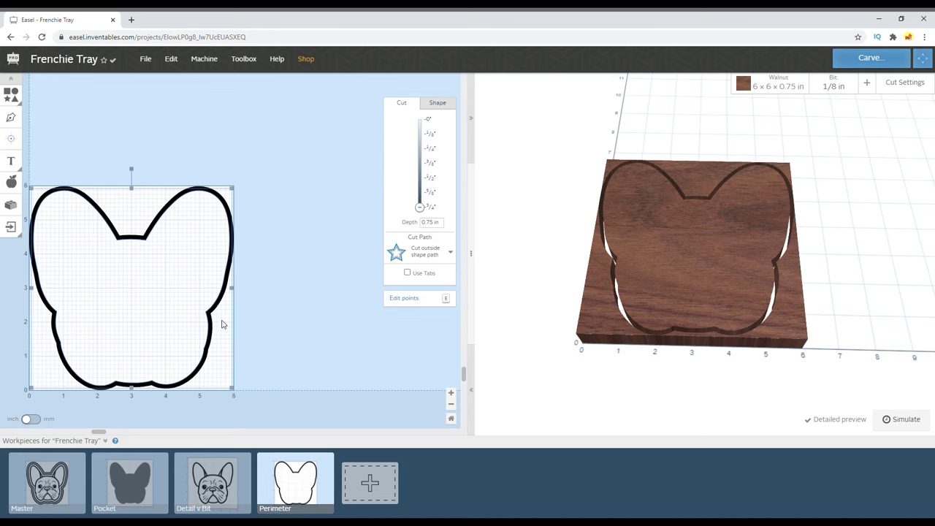
click(922, 58)
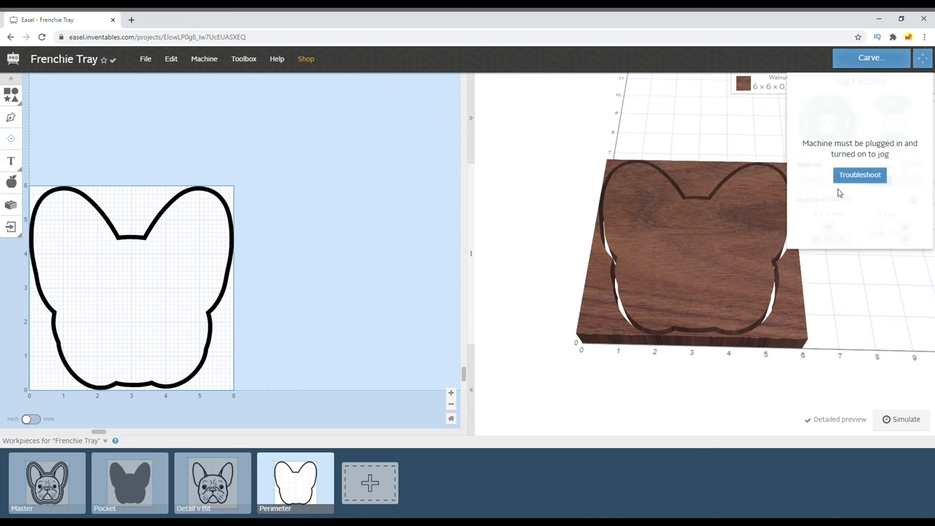
click(656, 141)
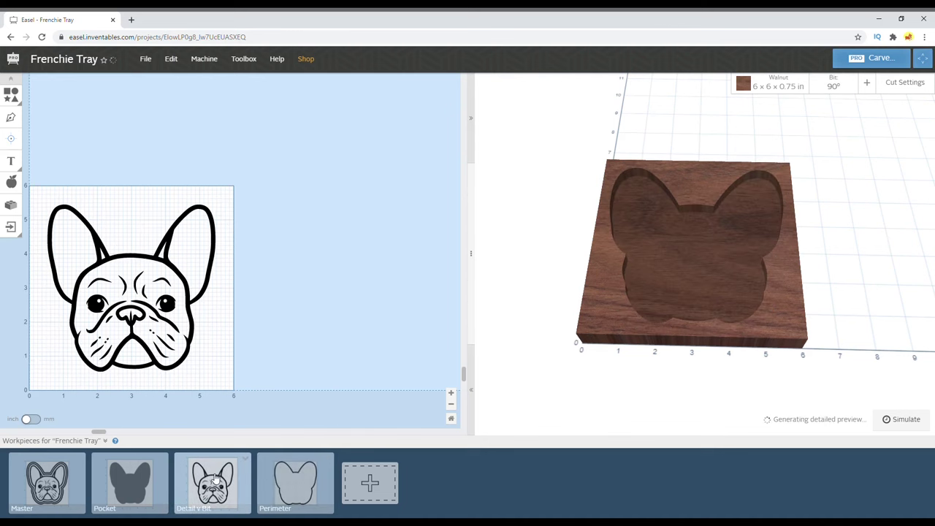
- Recentre the Pocket workpiece's grey bulldog shape on the stock origin
click(166, 480)
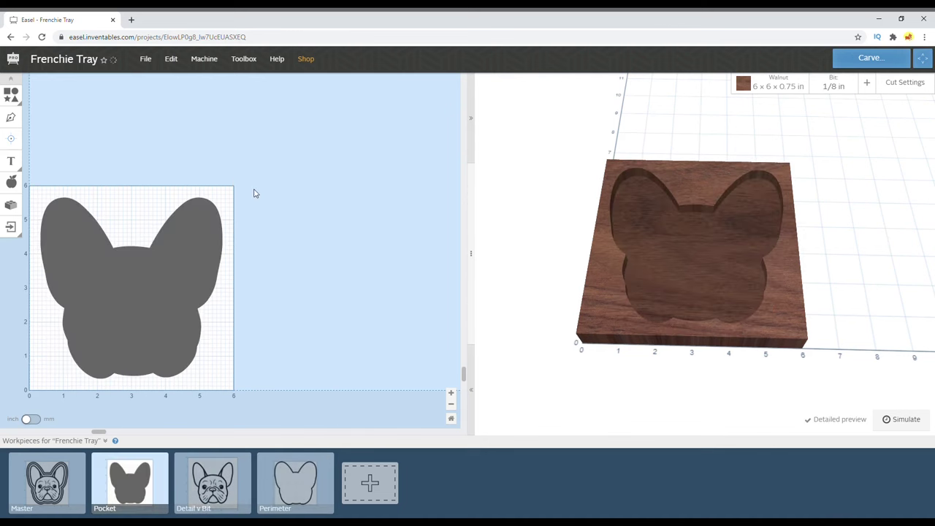
click(81, 356)
click(437, 103)
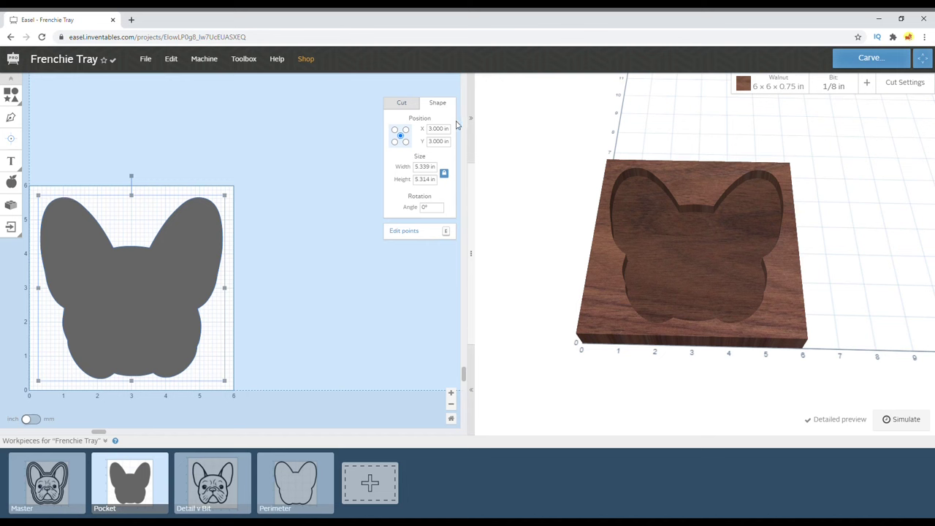
key(ctrl+z)
- Set the Detail v Bit dog face drawing's position to X 0, Y 0
click(211, 471)
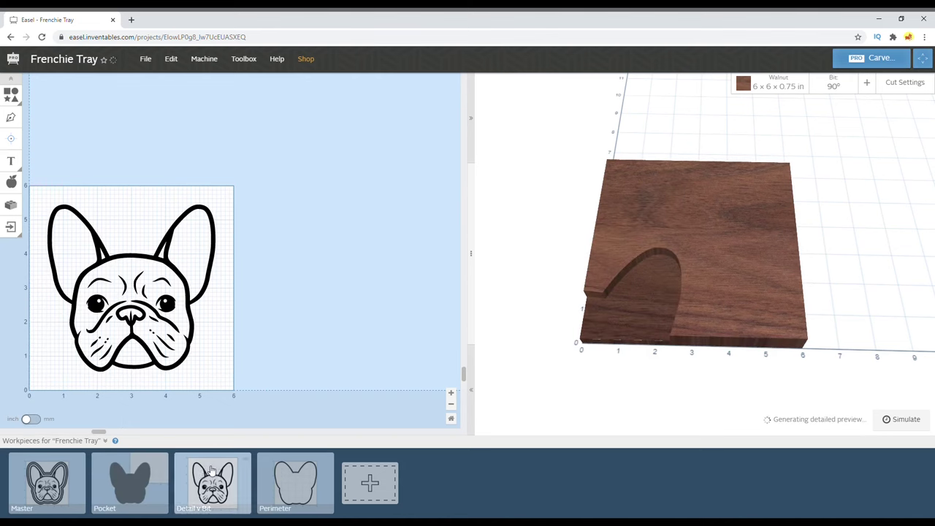
drag(287, 195, 128, 274)
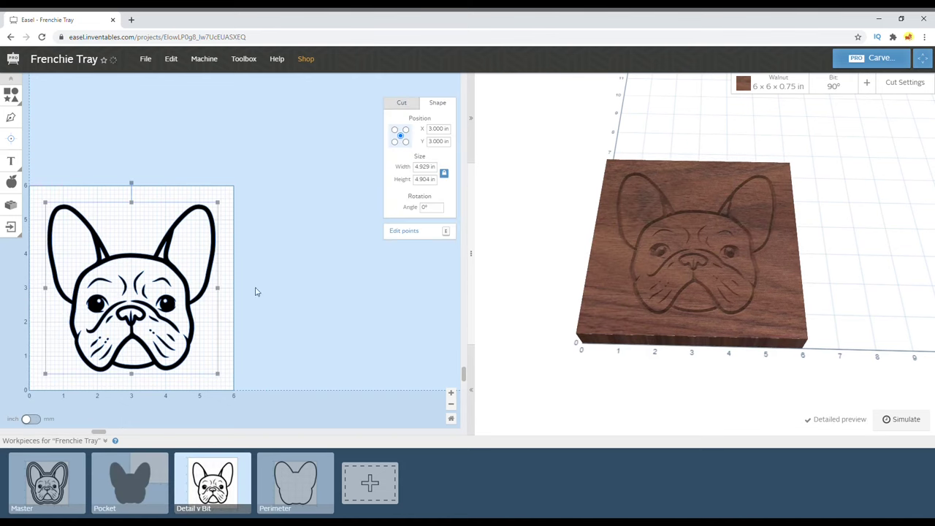
click(429, 127)
text(0)
key(Tab)
text(0)
key(Tab)
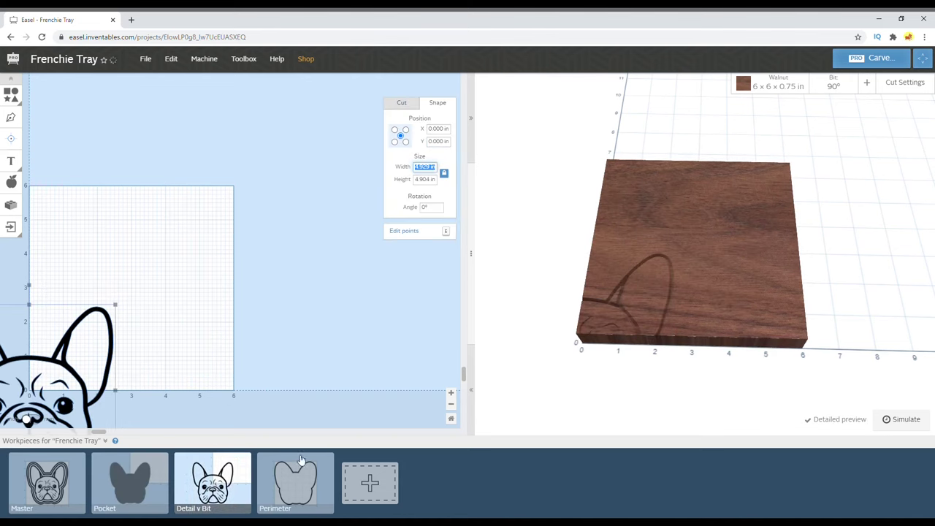
- Set the Perimeter outline's X position to 0
click(302, 460)
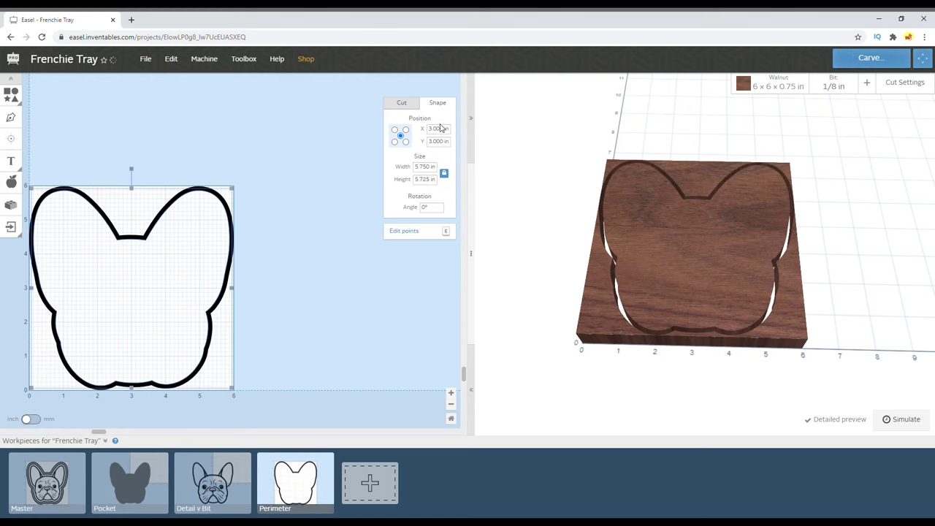
click(444, 129)
text(0)
click(146, 380)
- Verify the Pocket shape's centred position, then return to the Perimeter workpiece
click(117, 482)
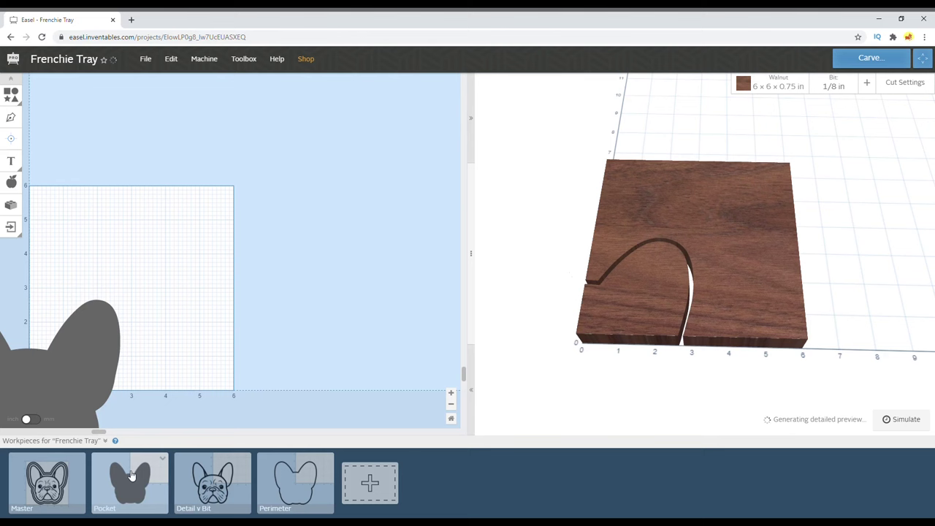
click(205, 483)
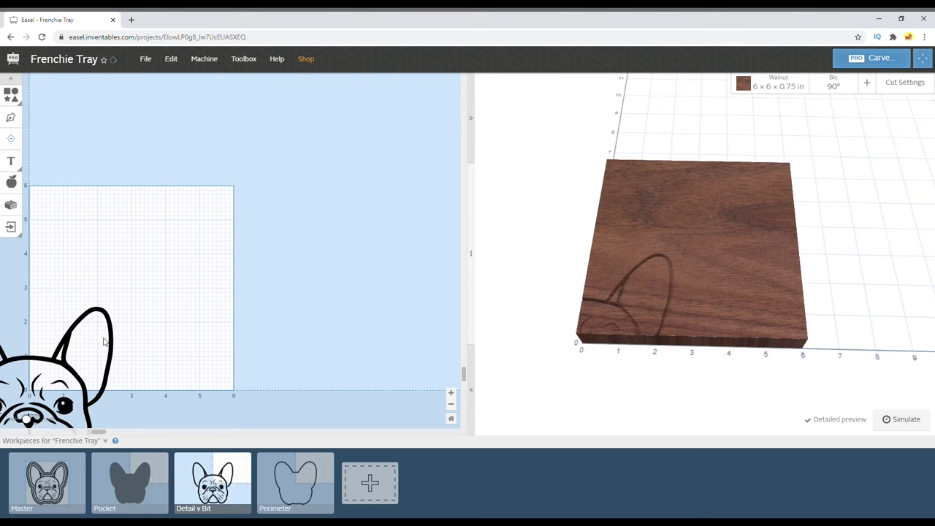
click(129, 482)
drag(15, 409, 189, 286)
click(196, 283)
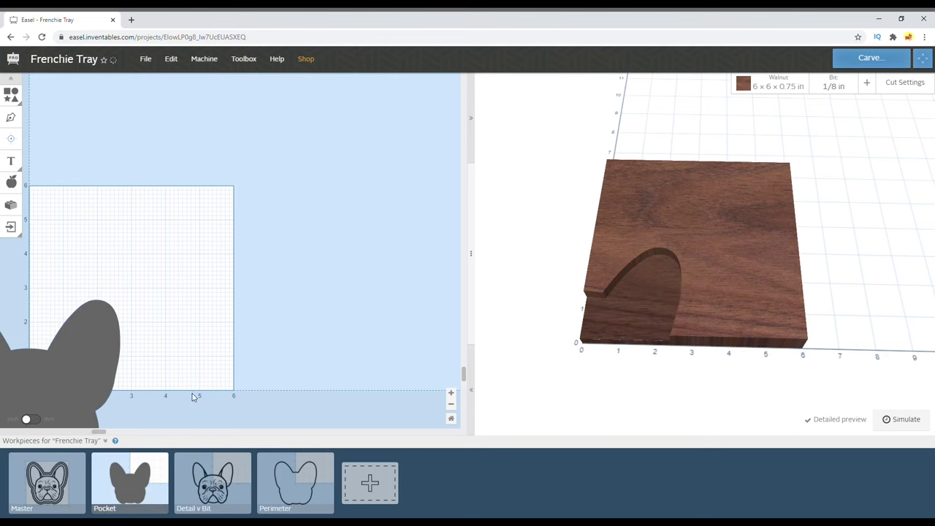
scroll(161, 380, down, 3)
scroll(161, 380, left, 4)
click(172, 312)
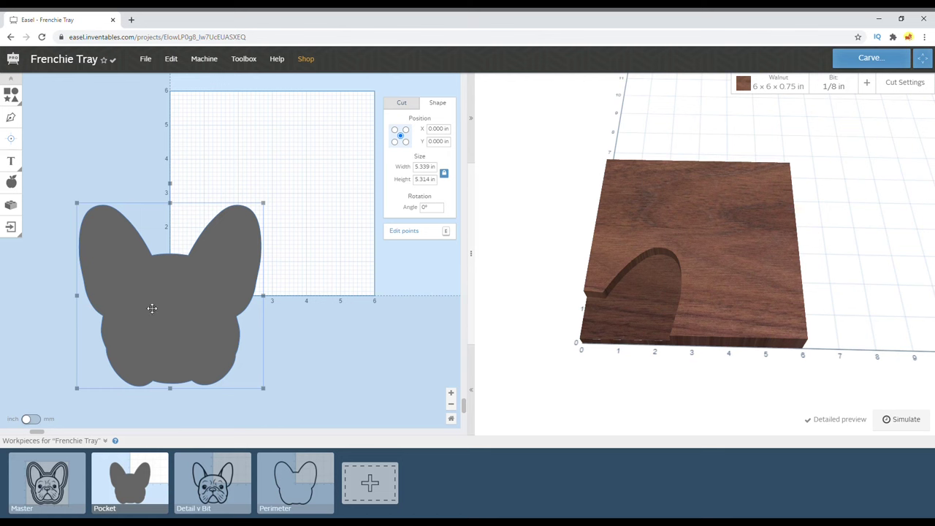
click(53, 478)
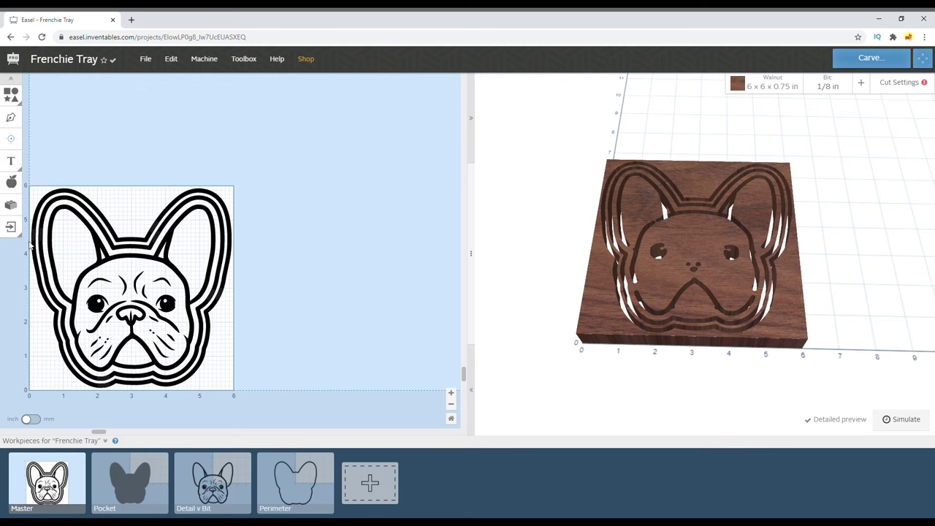
click(295, 482)
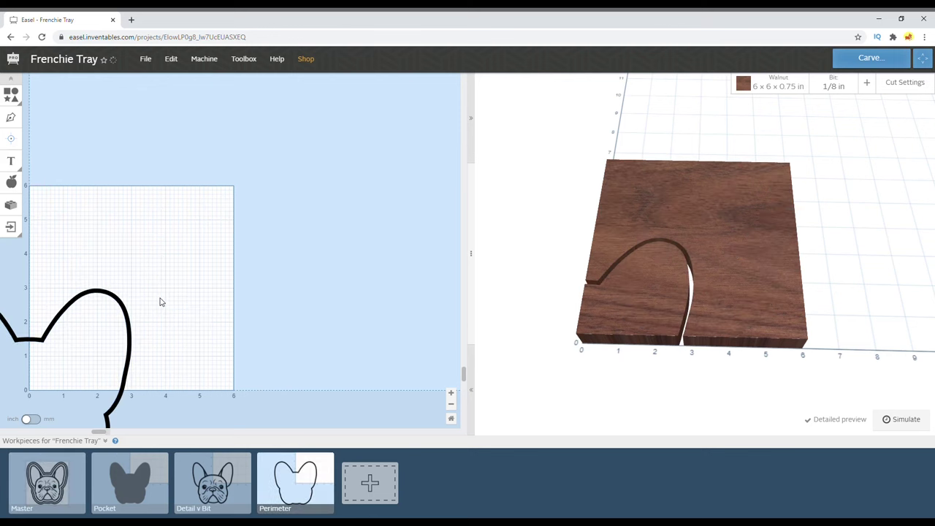
- Check the Perimeter outline's centred position, zooming the canvas in and out
click(84, 360)
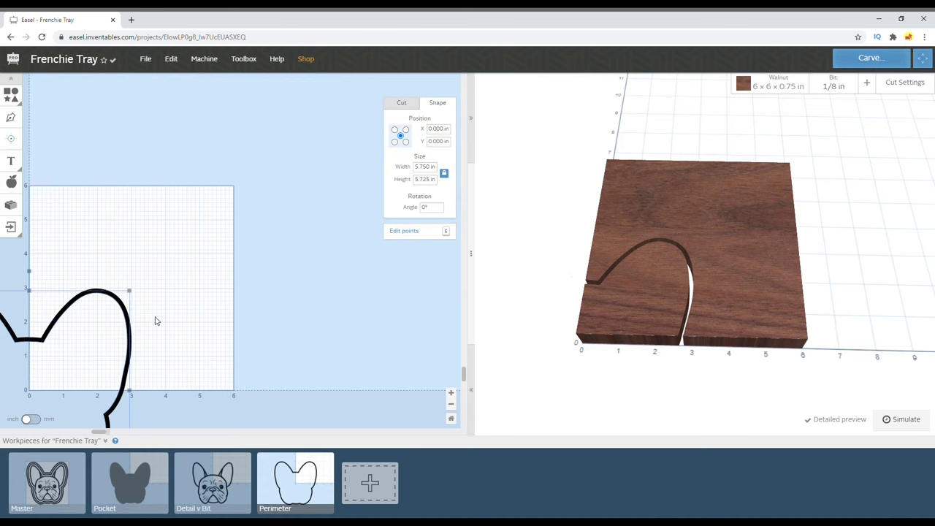
scroll(173, 338, down, 3)
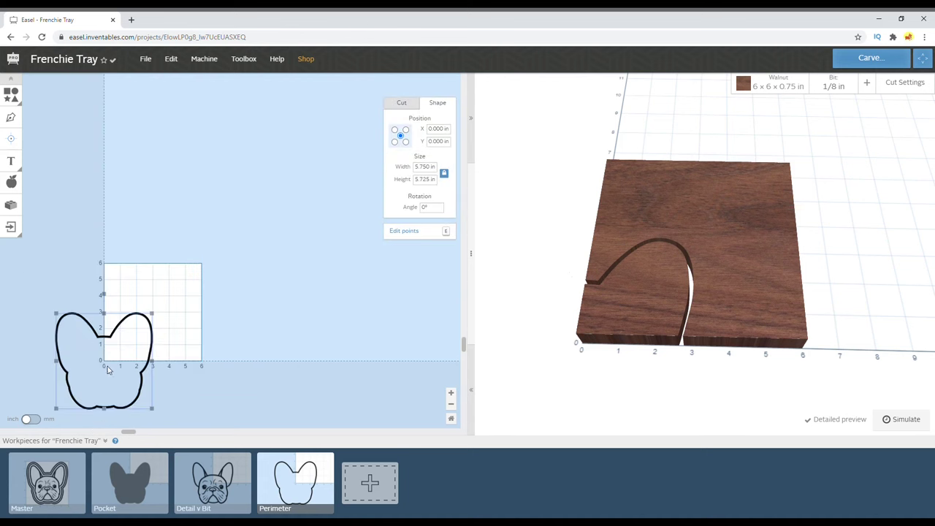
scroll(98, 377, up, 3)
scroll(147, 387, down, 2)
scroll(147, 387, up, 2)
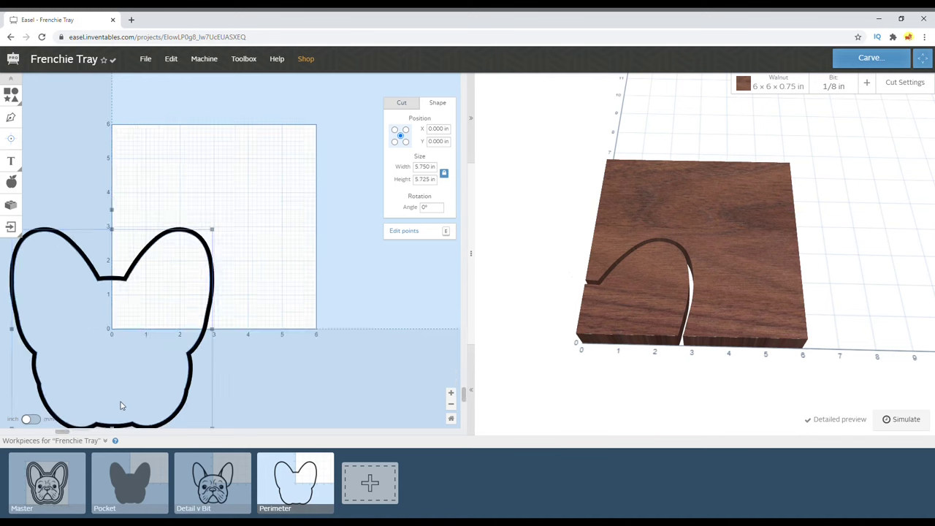
scroll(194, 383, down, 2)
scroll(93, 423, up, 2)
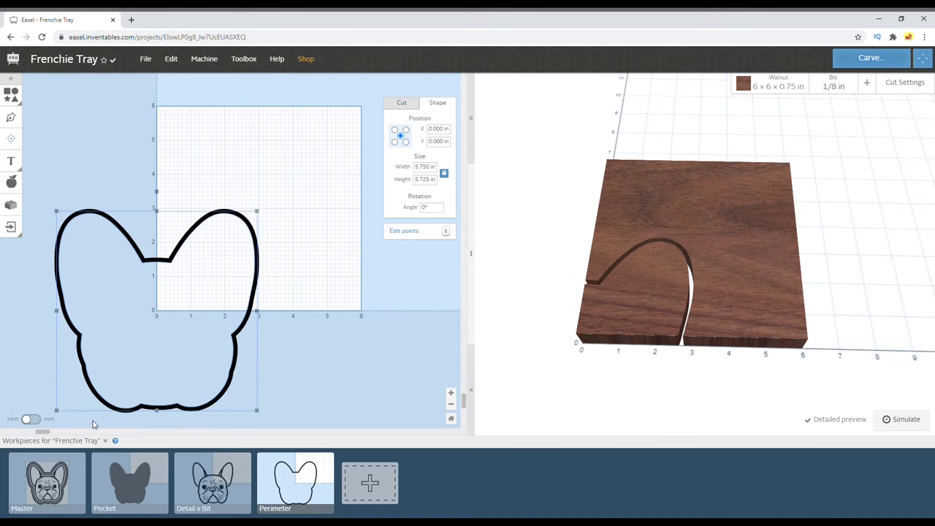
click(155, 147)
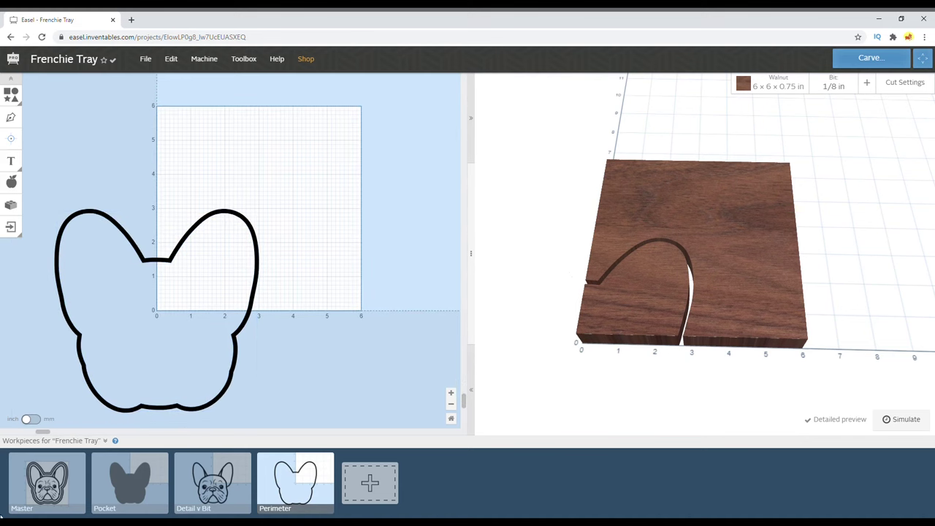
- Look down on the board in the 3D preview, then switch to the Pocket workpiece
drag(621, 365, 653, 361)
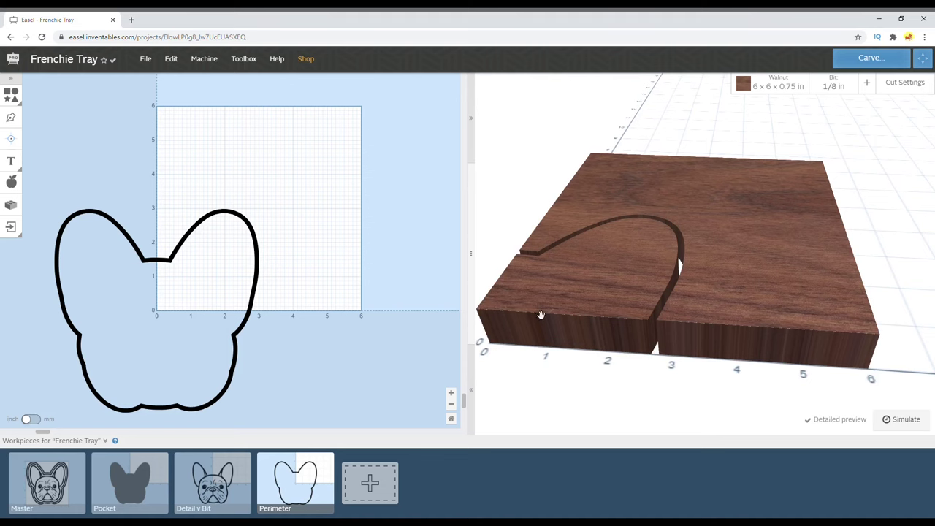
drag(659, 365, 664, 397)
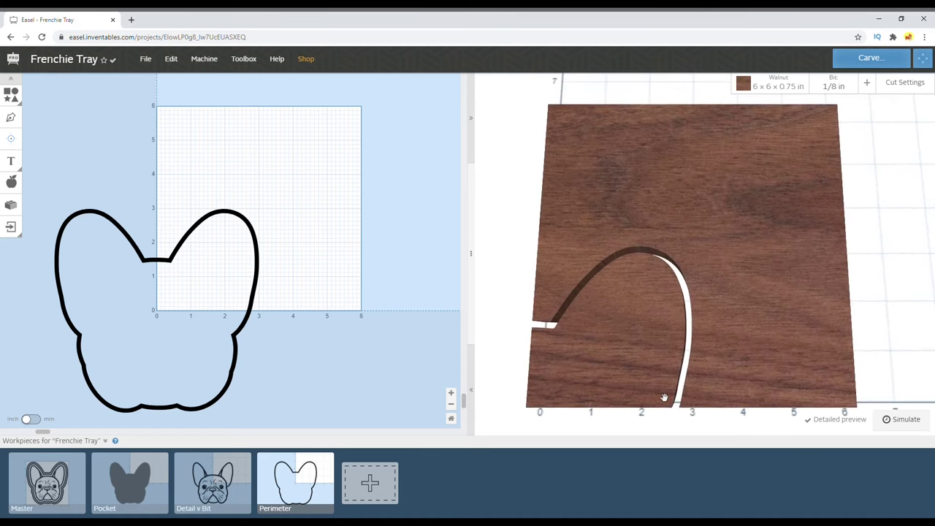
click(129, 482)
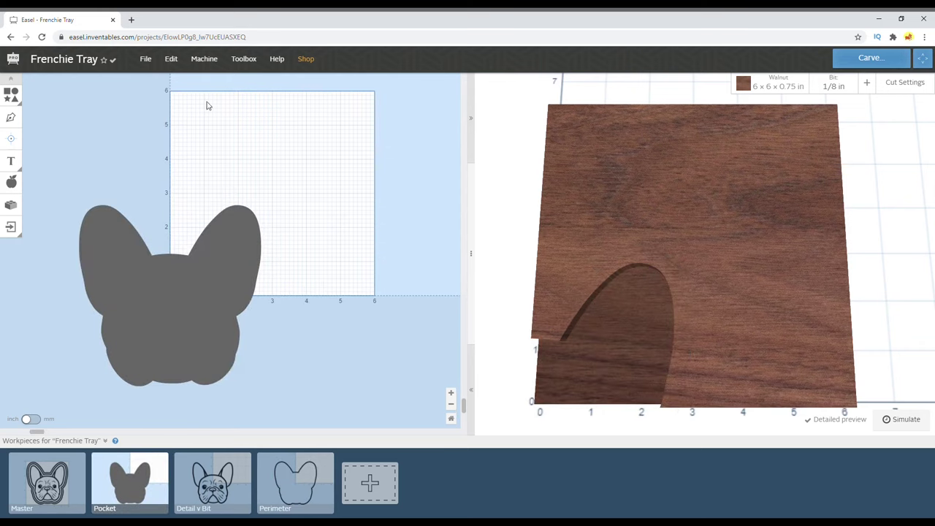
- Generate and download the Pocket workpiece's G-code as Pocket.nc from the advanced machine settings
click(204, 58)
click(325, 234)
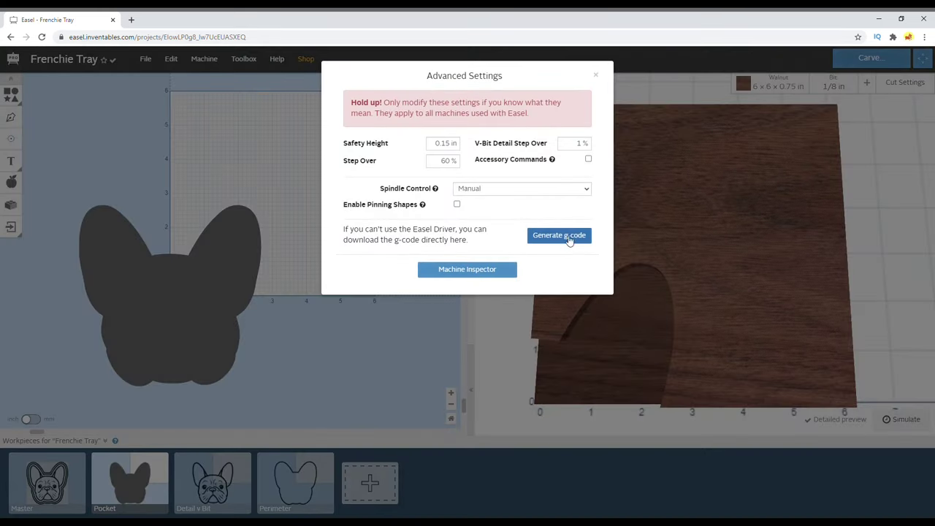
click(249, 119)
click(212, 60)
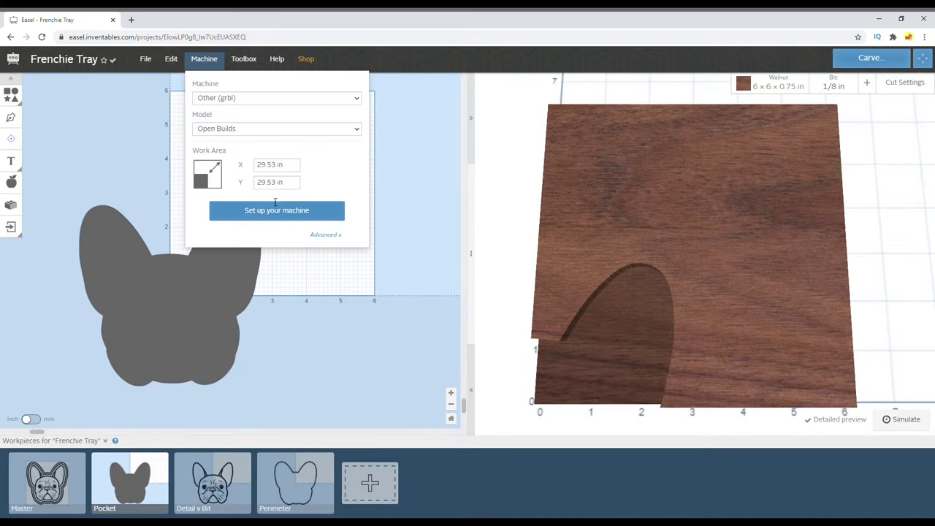
click(327, 235)
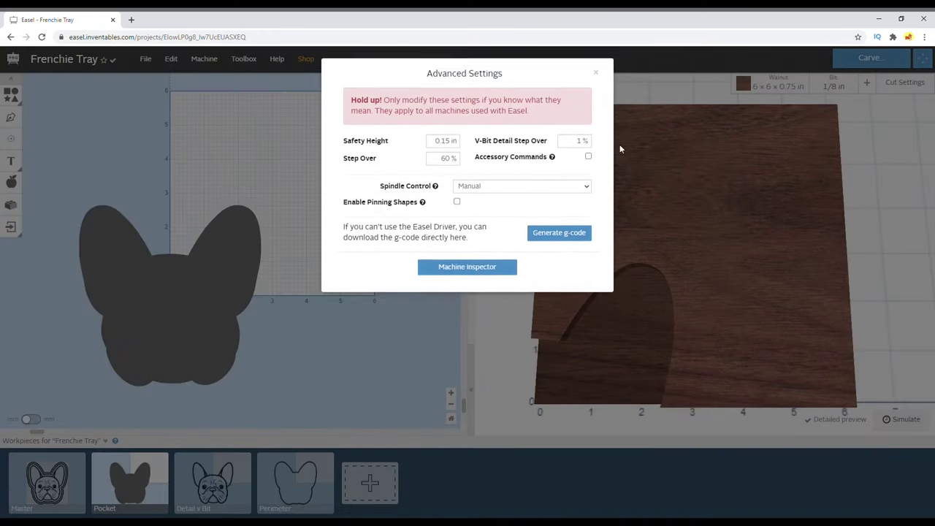
click(557, 235)
click(569, 267)
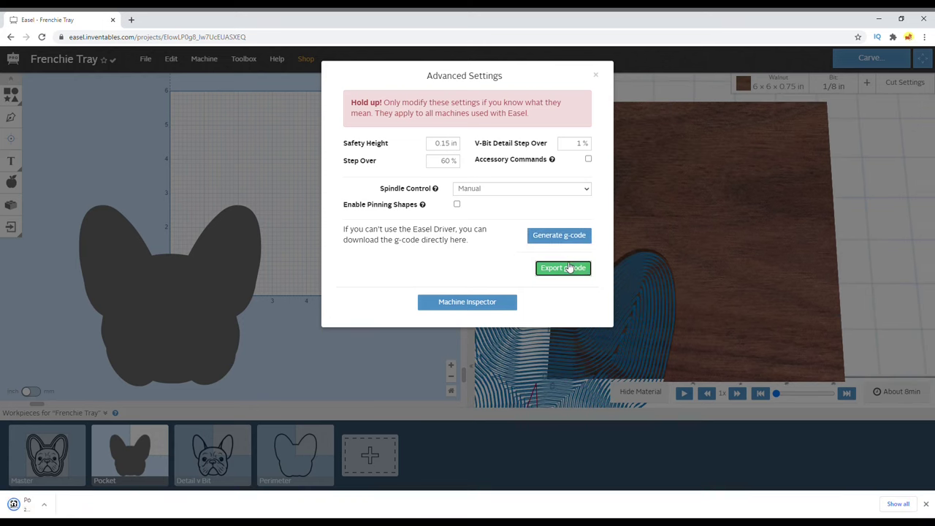
click(282, 361)
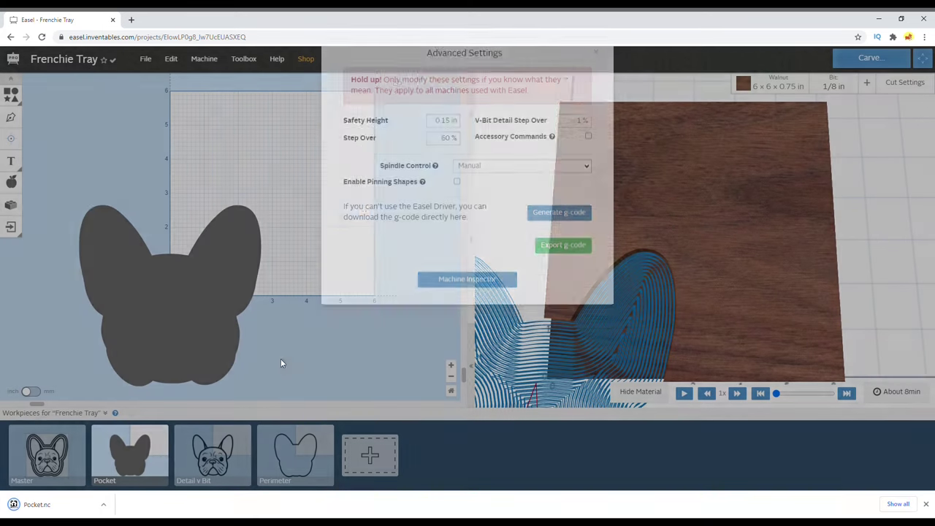
- Switch to the Detail v Bit workpiece and export its G-code as Detail v Bit.nc
click(247, 431)
click(212, 453)
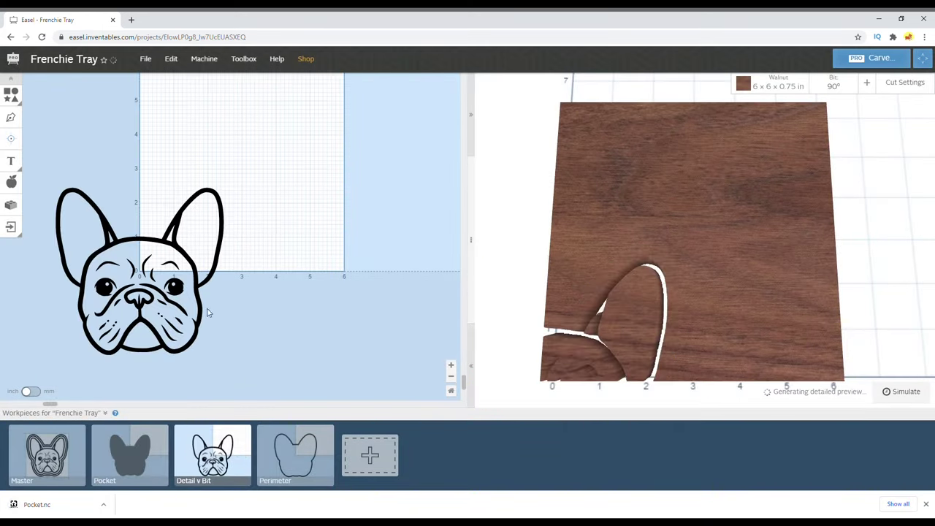
click(205, 59)
click(241, 183)
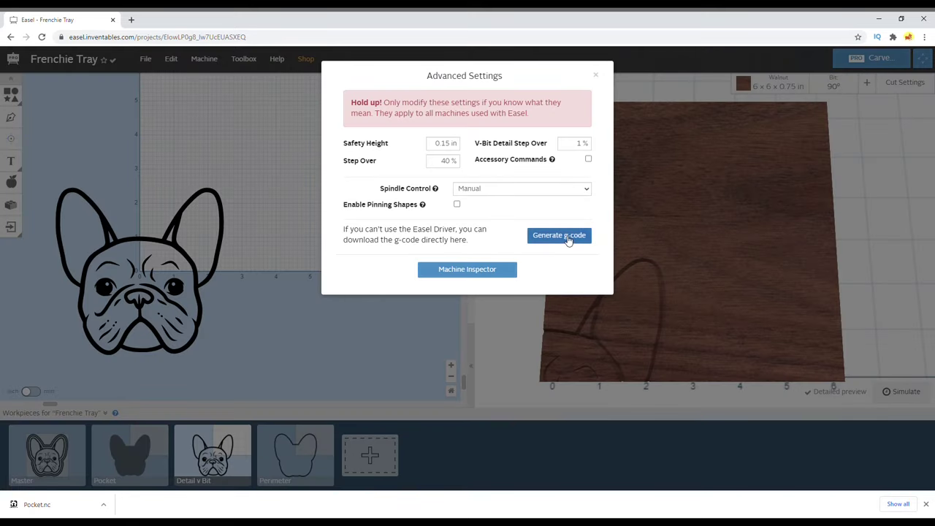
click(568, 236)
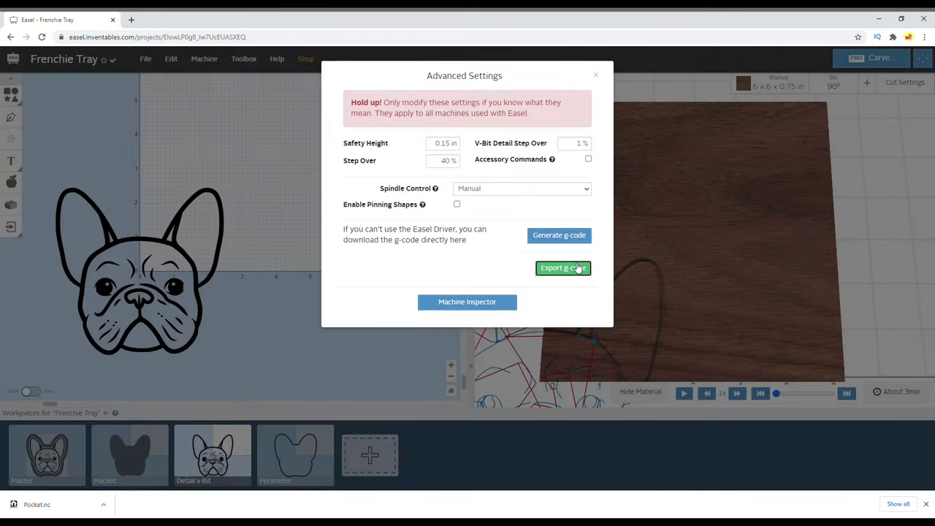
click(573, 269)
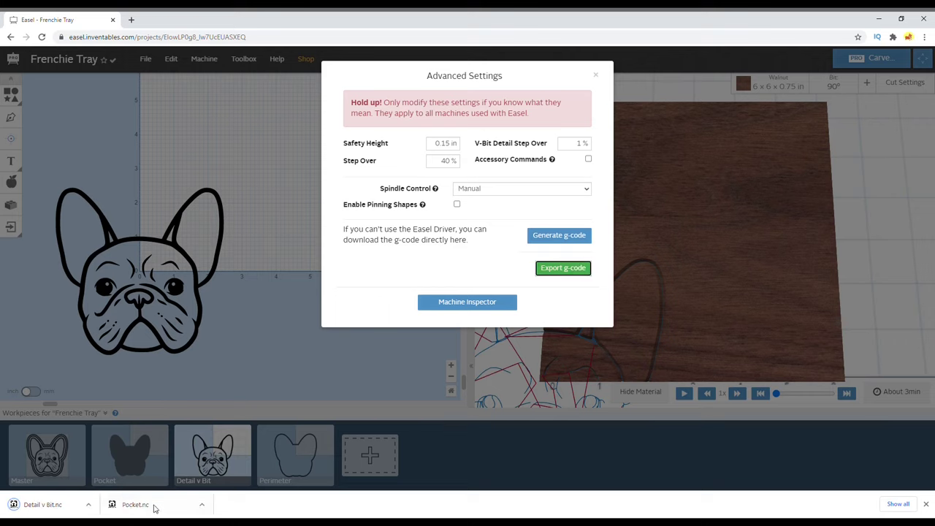